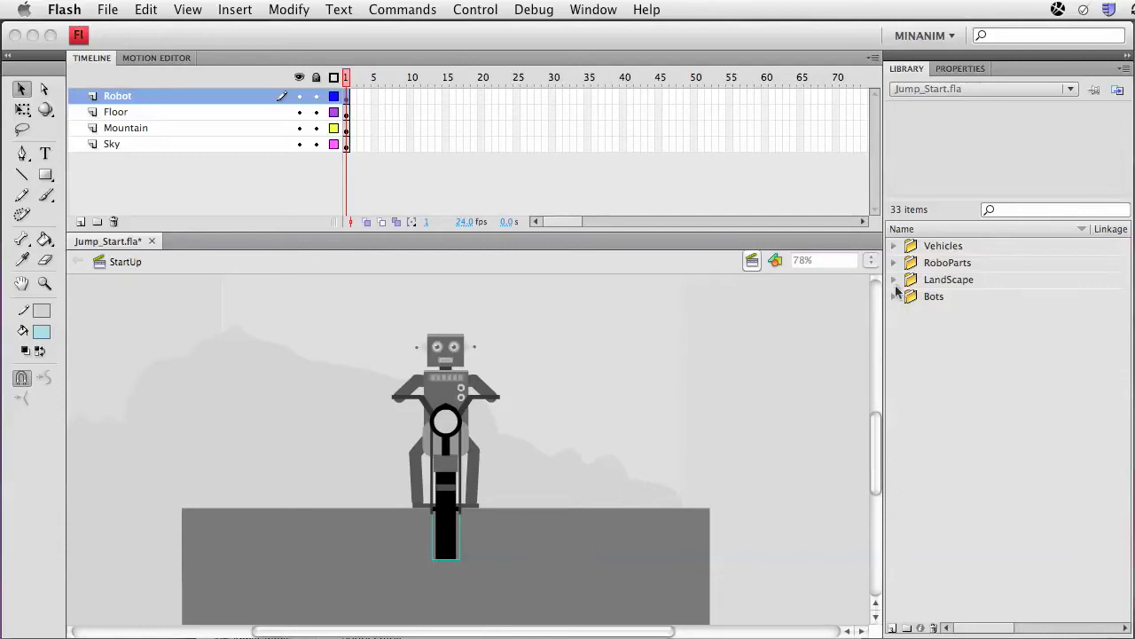
# Lock the Floor, Mountain and Sky layers and select all the artwork on the Robot layer
pyautogui.click(723, 402)
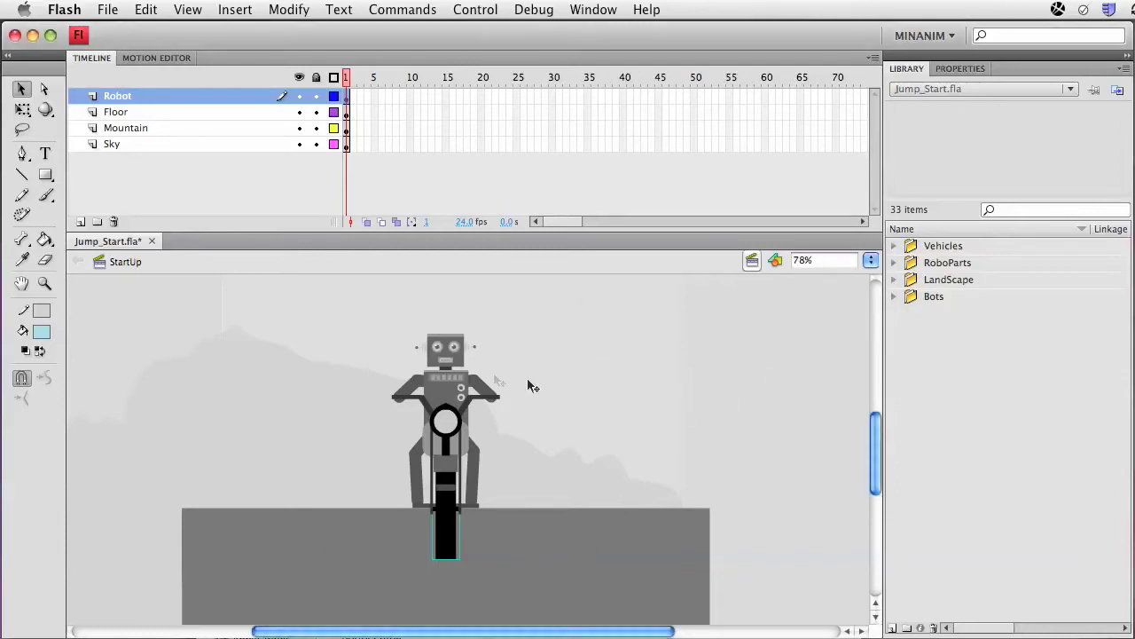
pyautogui.click(449, 509)
pyautogui.moveTo(740, 581); pyautogui.dragTo(318, 314)
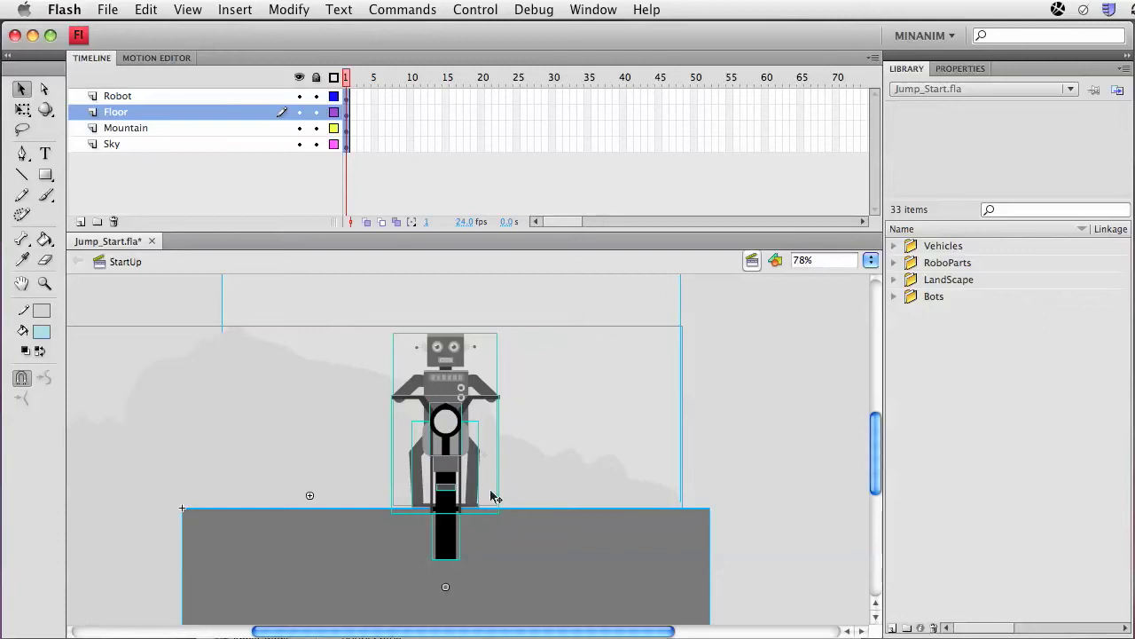
pyautogui.click(315, 112)
pyautogui.click(316, 128)
pyautogui.click(315, 144)
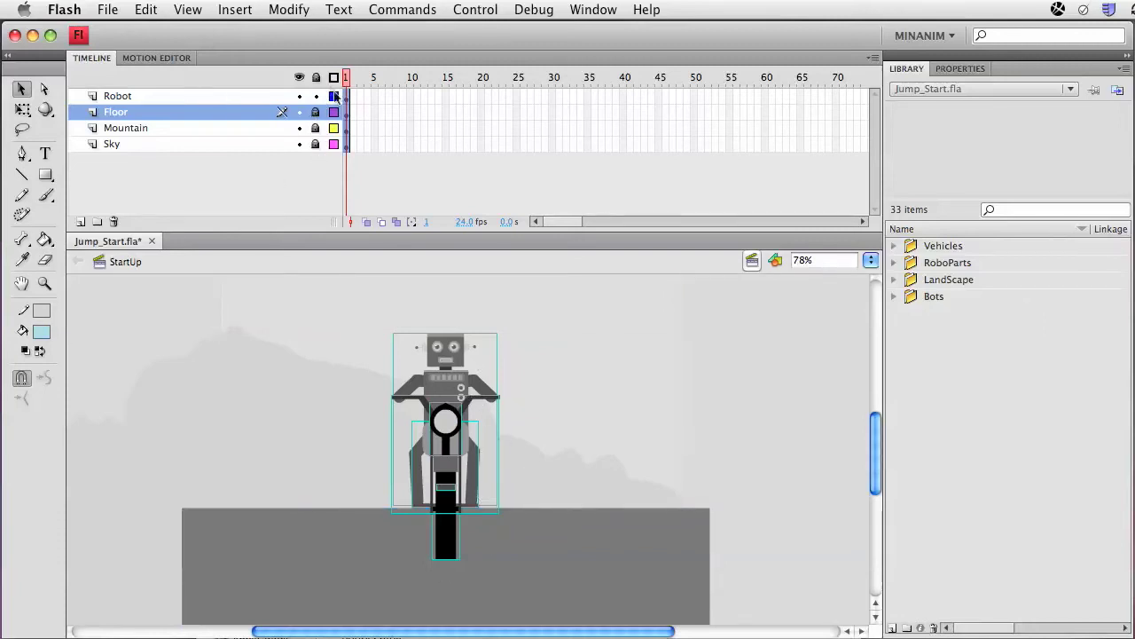
pyautogui.click(349, 97)
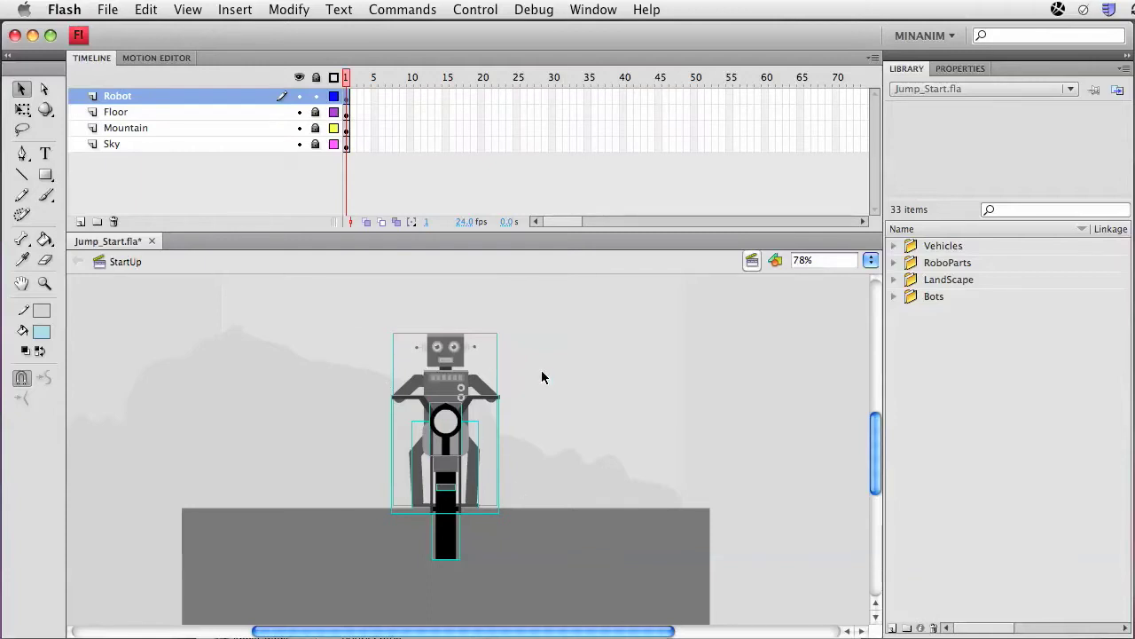
# Convert the selected robot and motorcycle parts to a Graphic symbol named RobotFront
pyautogui.press('F8')
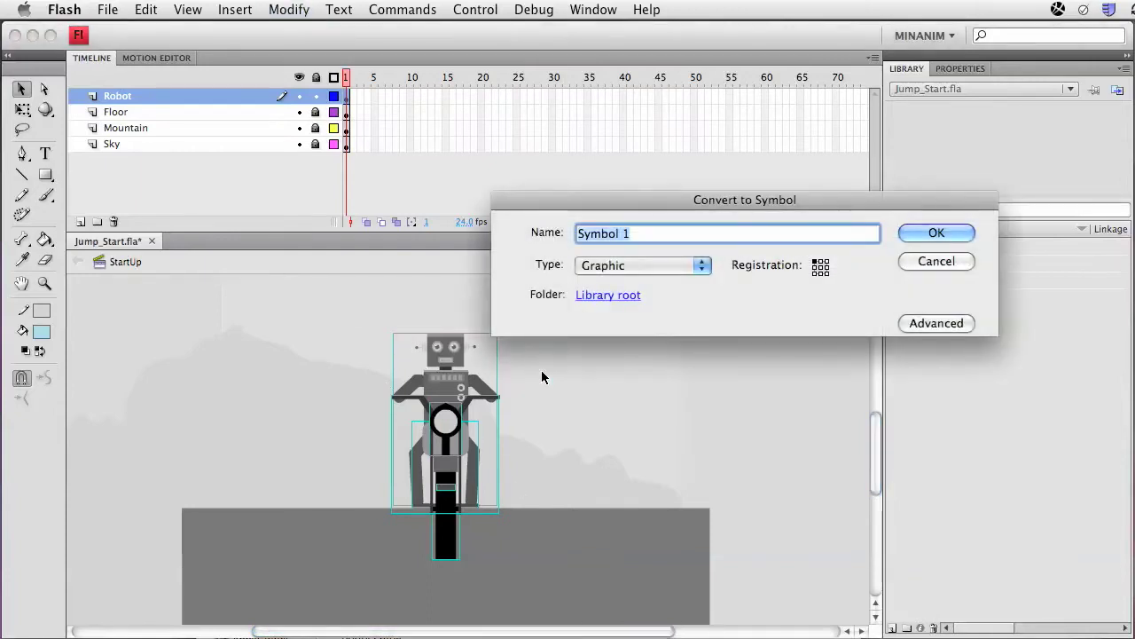
pyautogui.write('Rob')
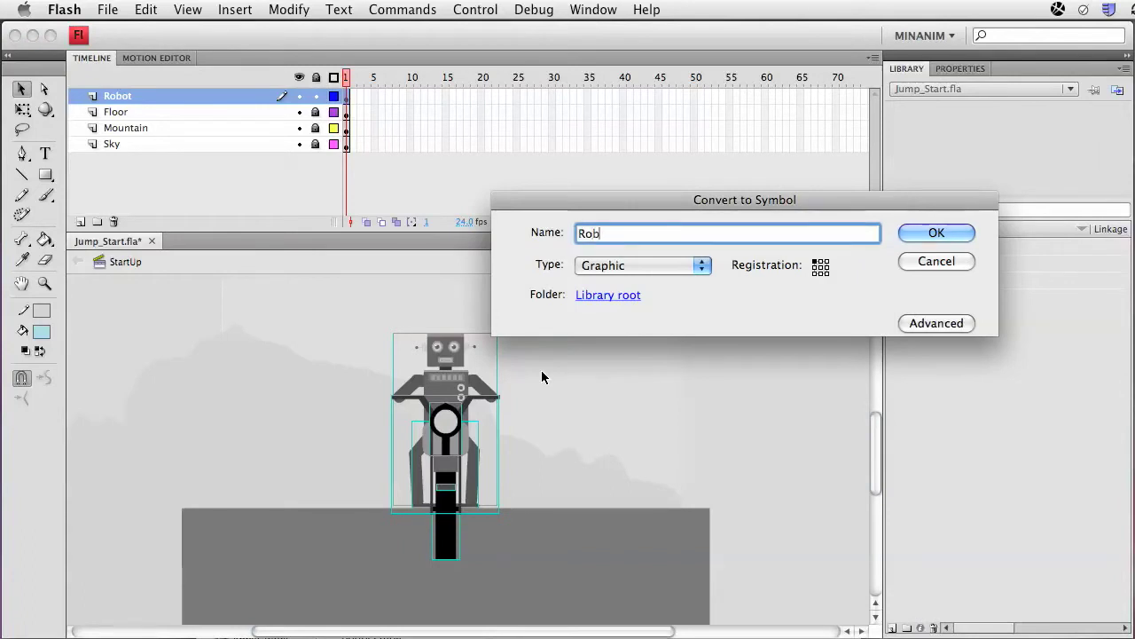
pyautogui.write('otFront')
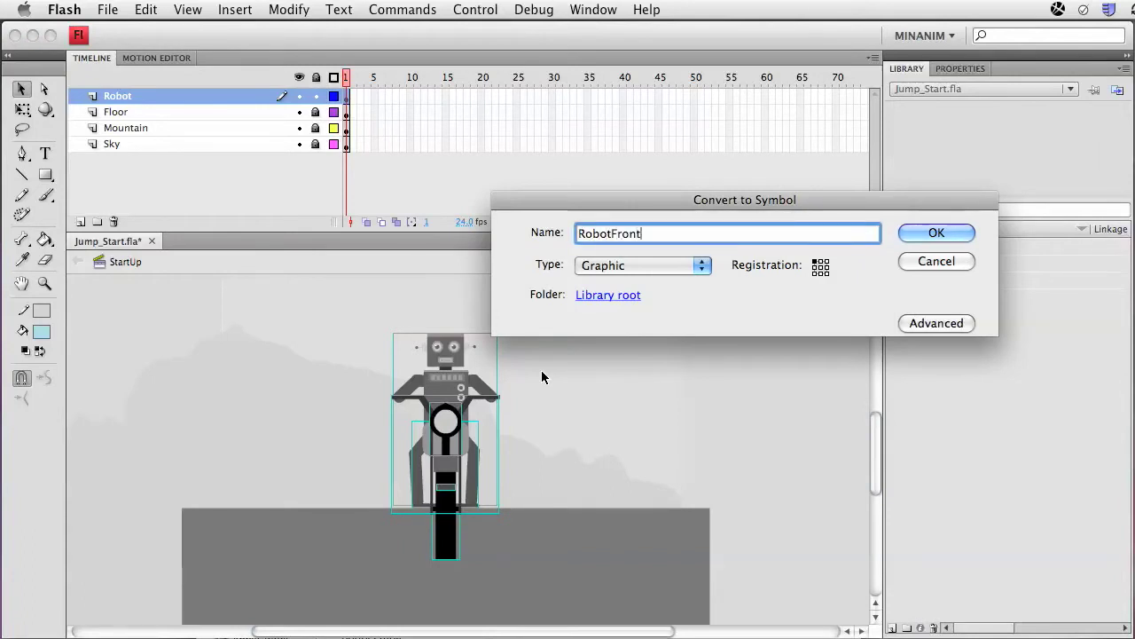
pyautogui.click(699, 265)
pyautogui.click(676, 268)
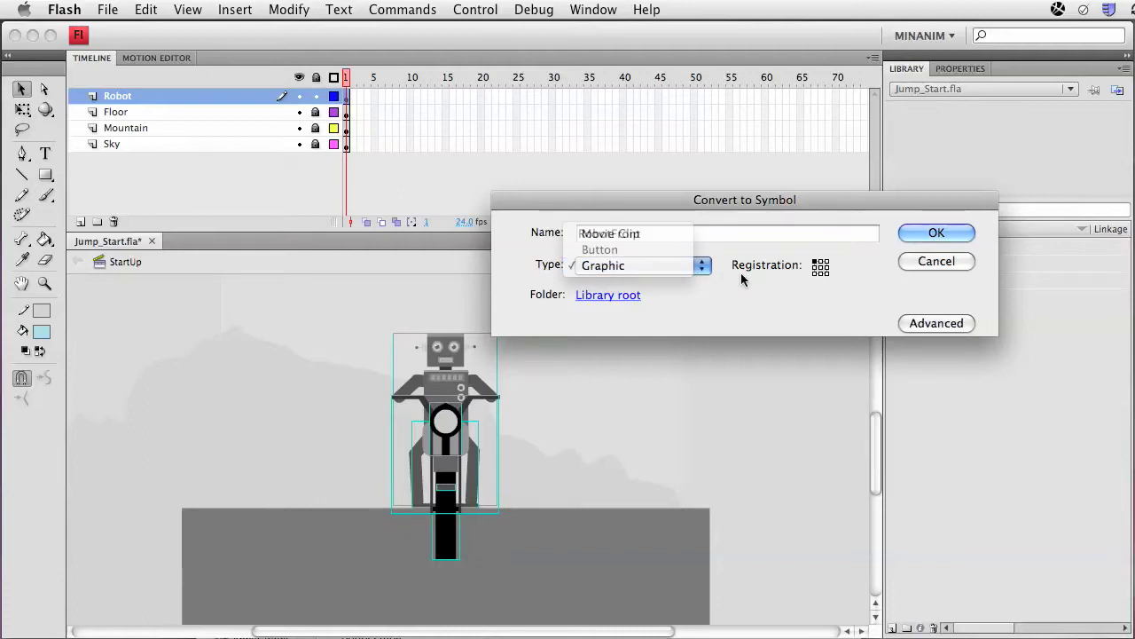
pyautogui.click(936, 232)
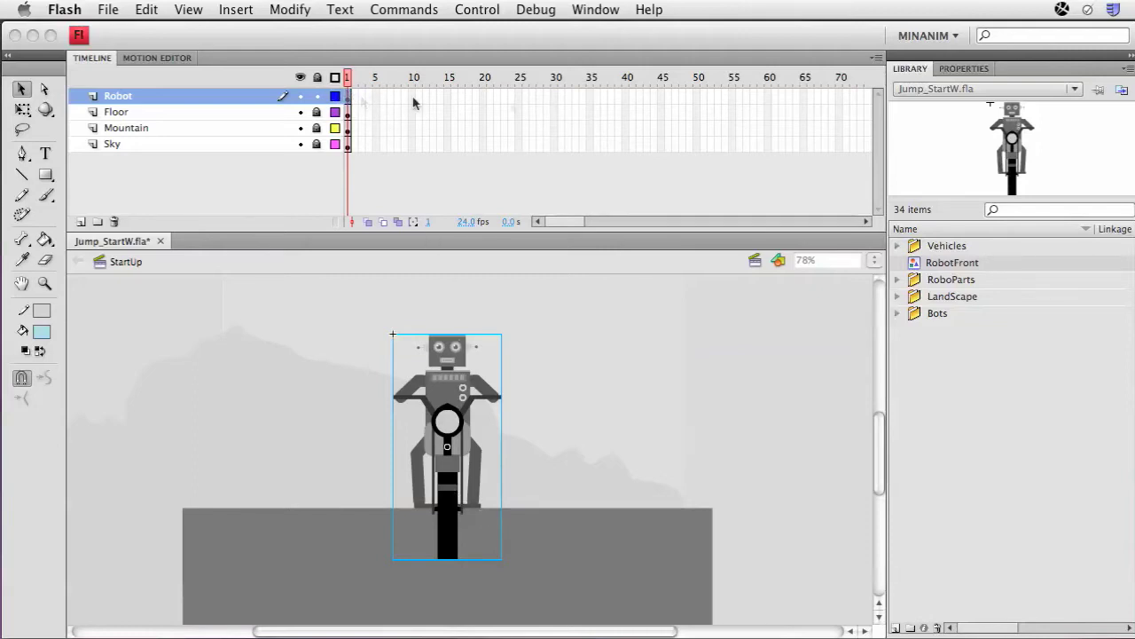
# Extend the Robot, Floor, Mountain and Sky layers to frame 30
pyautogui.moveTo(551, 144); pyautogui.dragTo(547, 95)
pyautogui.press('F5')
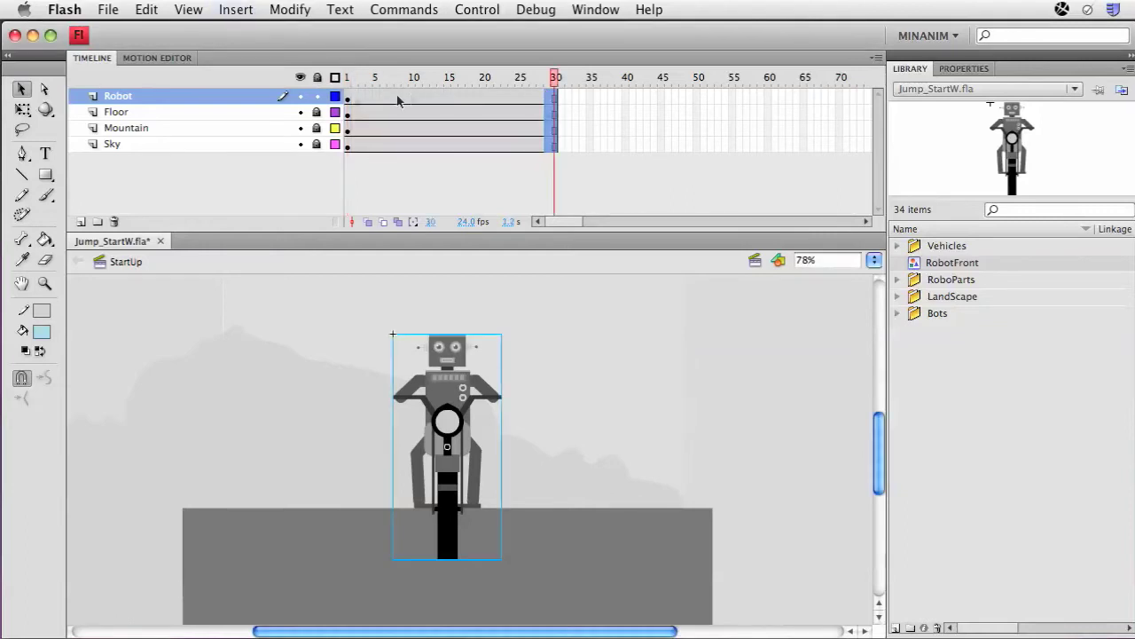
# Add a keyframe at frame 2 of the Robot layer and nudge the robot slightly to the right
pyautogui.click(352, 98)
pyautogui.moveTo(351, 99); pyautogui.dragTo(356, 108)
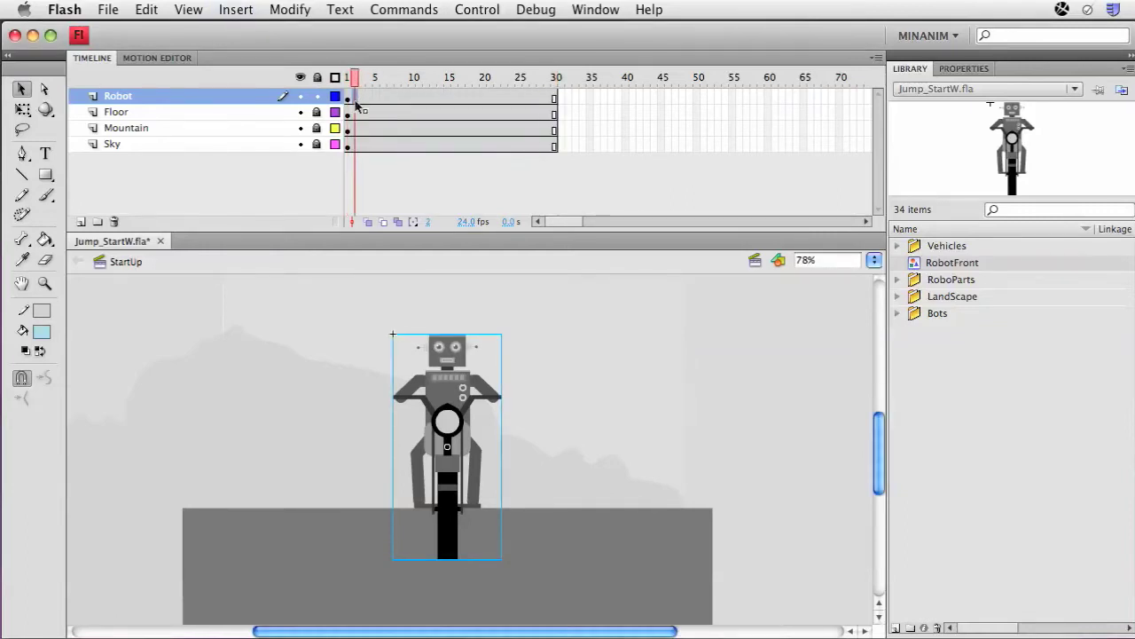
pyautogui.press('F6')
pyautogui.press('Right')
pyautogui.press('Right')
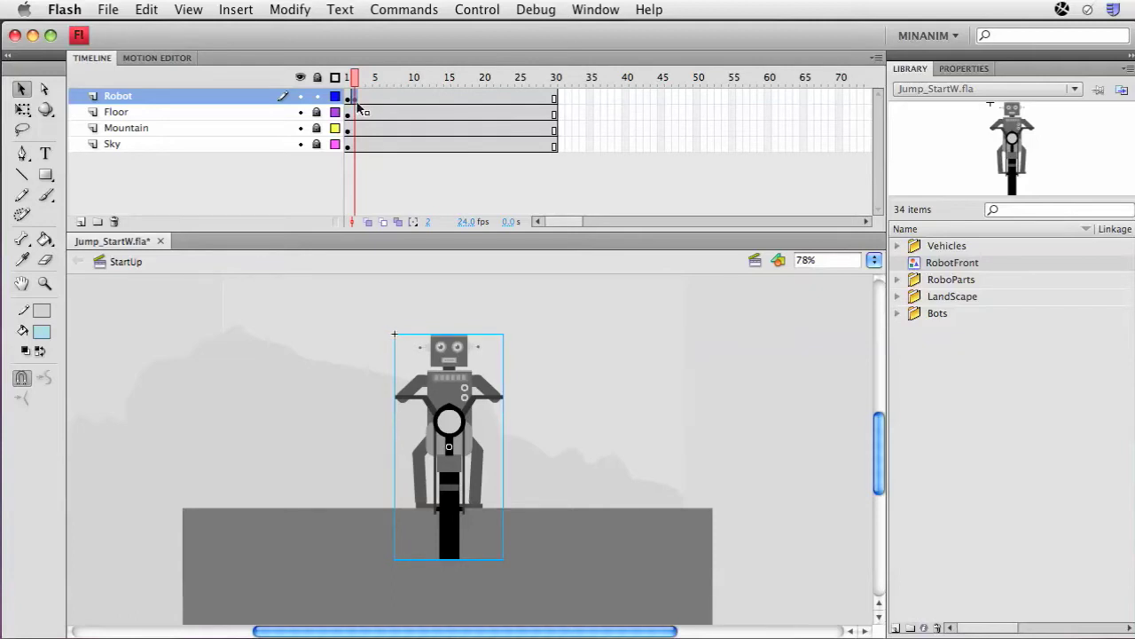
# Add a keyframe at frame 3 of the Robot layer and nudge the robot slightly to the left
pyautogui.press('F6')
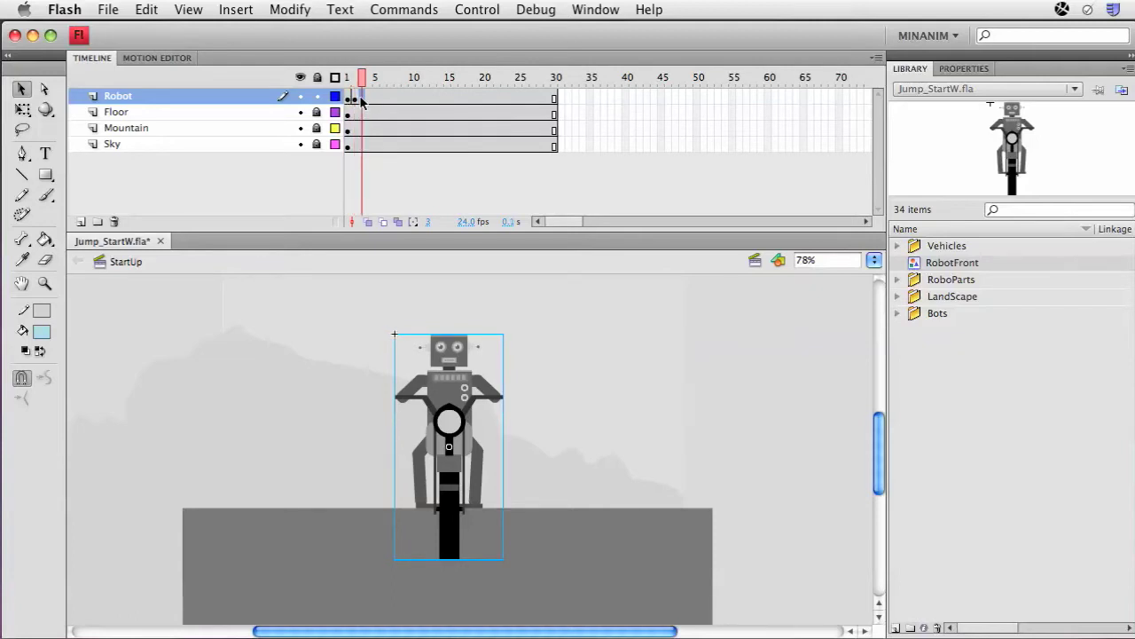
pyautogui.press('Left')
pyautogui.press('Left')
pyautogui.press('Left')
pyautogui.press('Left')
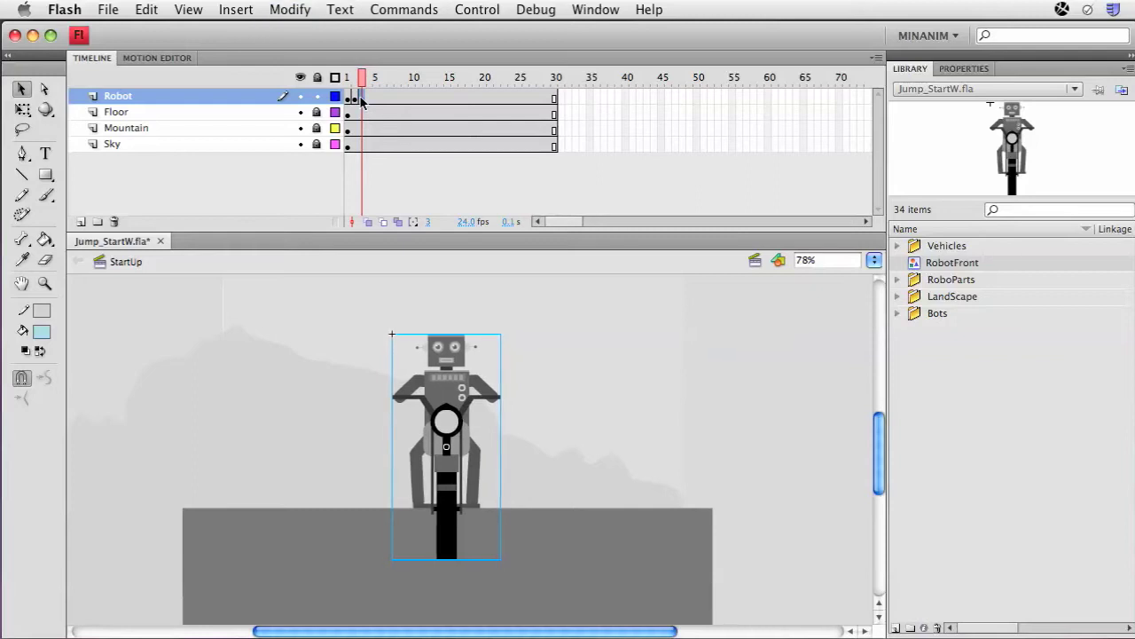
# Add a keyframe at frame 4 of the Robot layer, nudge the robot back to the right, and preview the shake
pyautogui.press('F6')
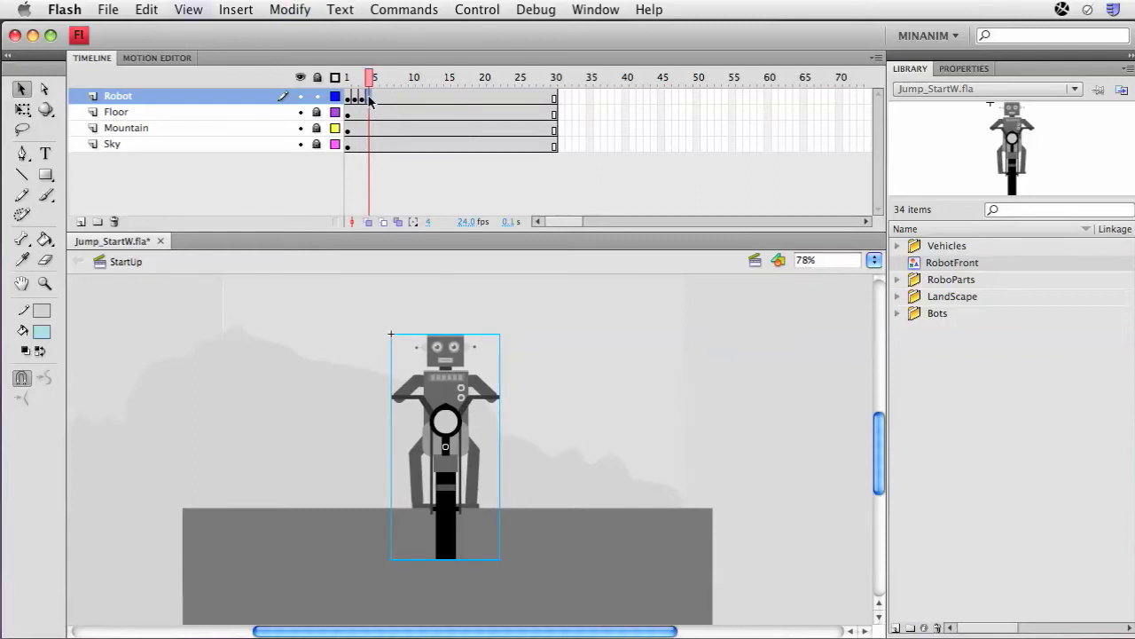
pyautogui.press('Right')
pyautogui.press('Right')
pyautogui.press('Right')
pyautogui.press('Right')
pyautogui.press('Right')
pyautogui.press('Right')
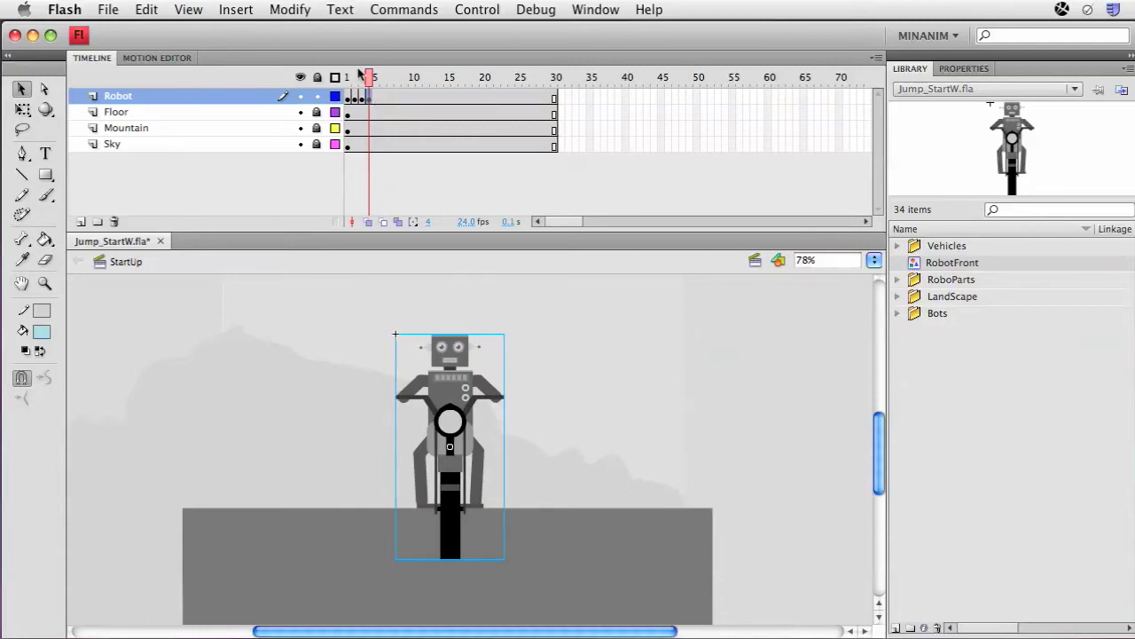
pyautogui.moveTo(367, 77)
pyautogui.mouseDown()
pyautogui.moveTo(346, 78)
pyautogui.moveTo(370, 79)
pyautogui.mouseUp()
pyautogui.hotkey('shift', ',')
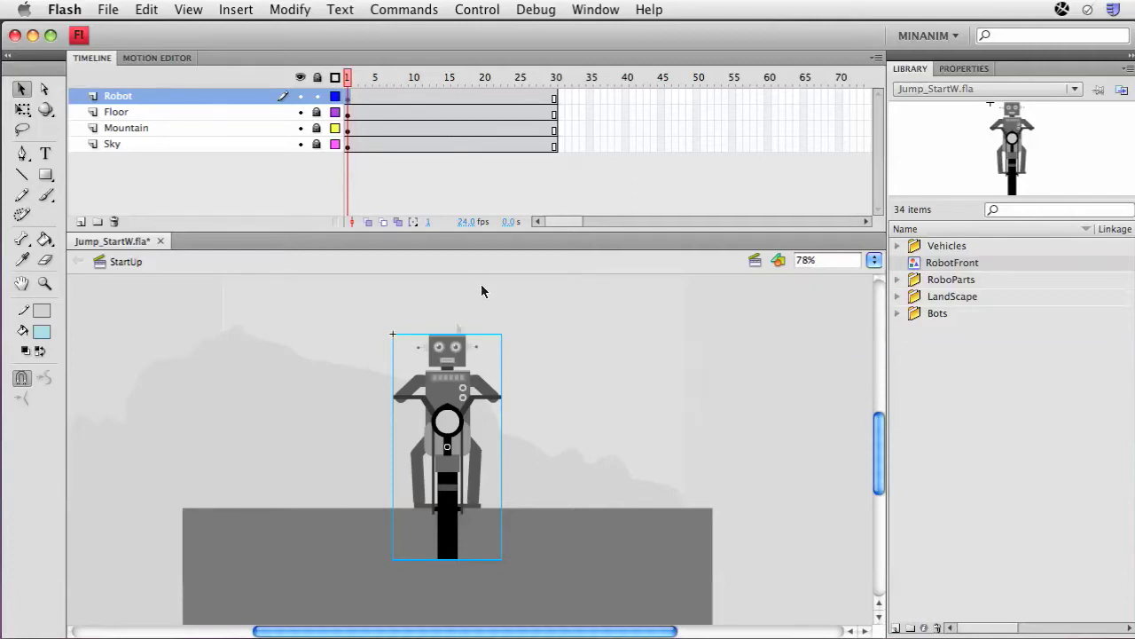
# Inside the RobotFront symbol, add a keyframe at frame 2 with all robot parts shifted slightly right, and return to the StartUp scene
pyautogui.doubleClick(452, 396)
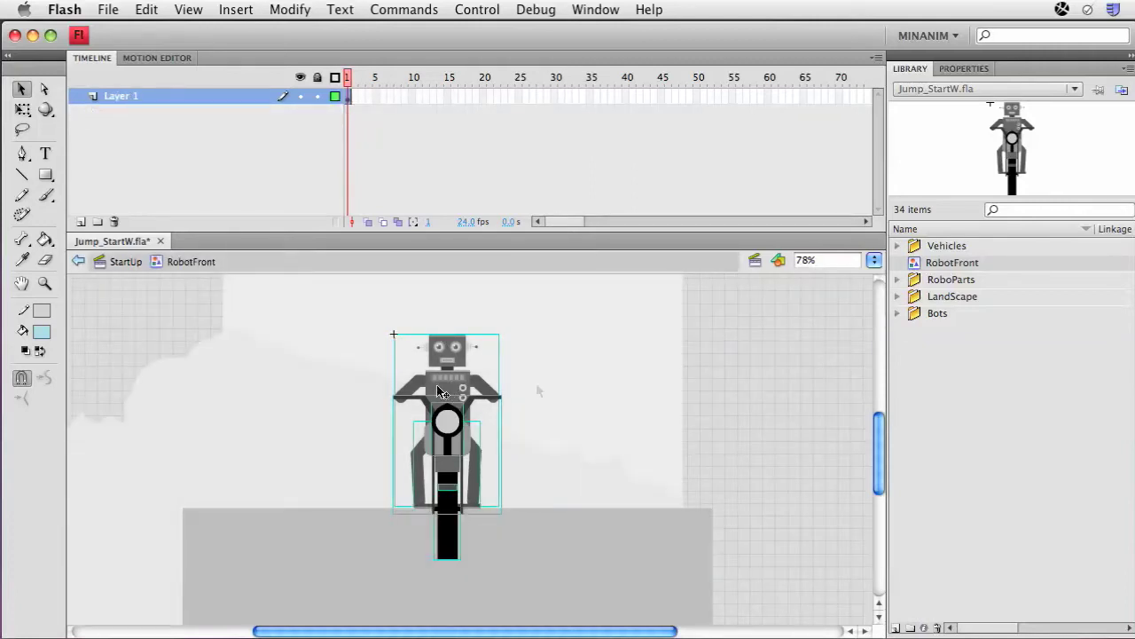
pyautogui.click(494, 512)
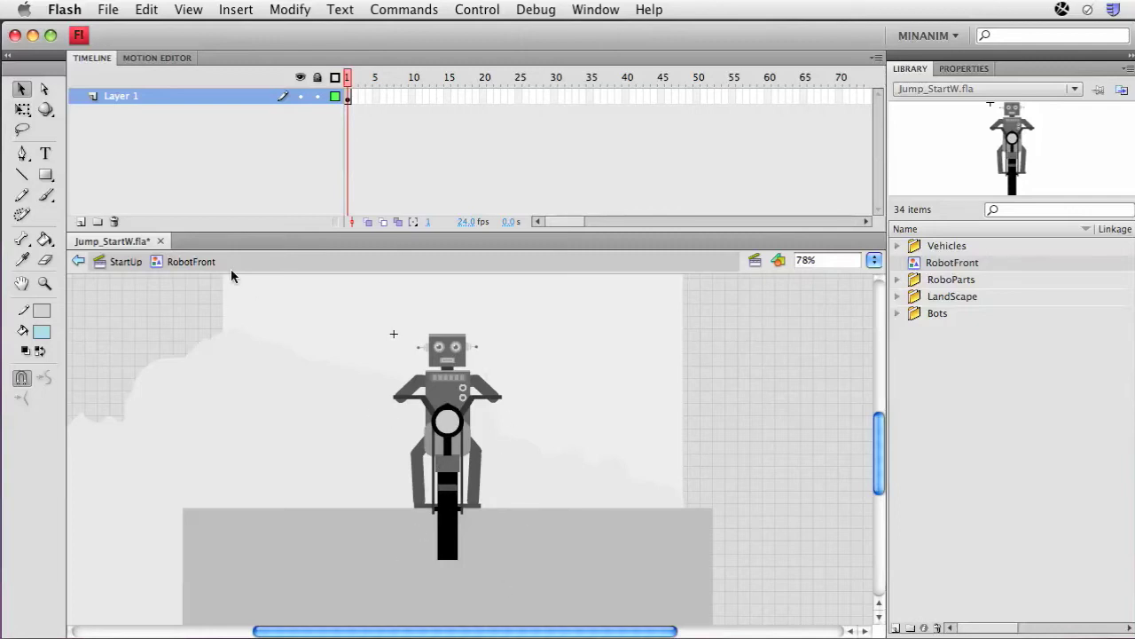
pyautogui.click(352, 97)
pyautogui.press('F6')
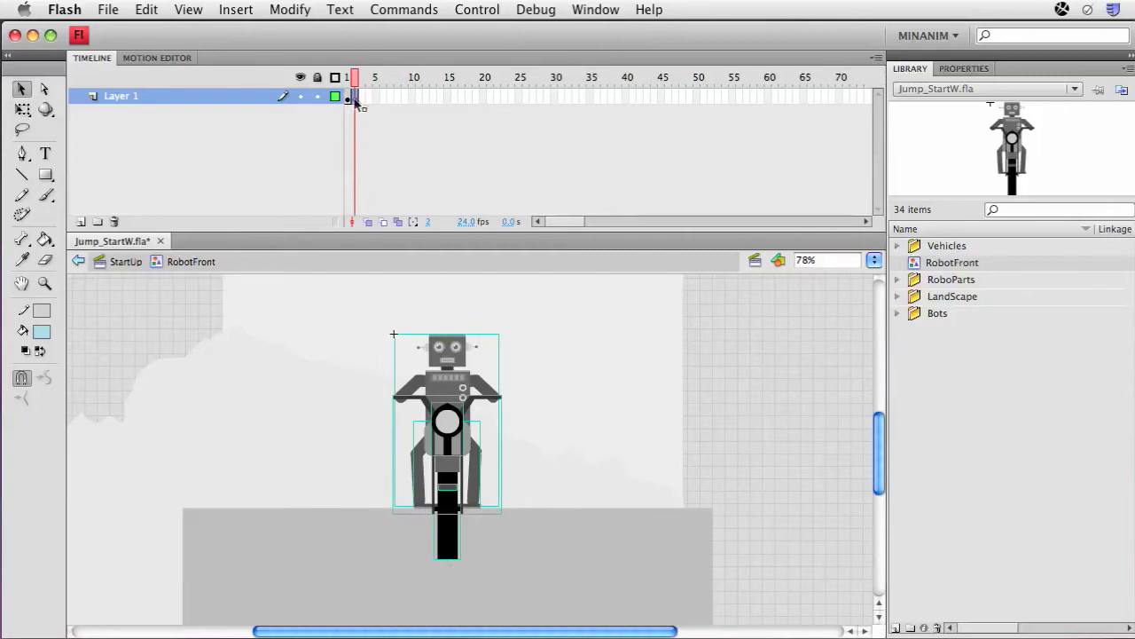
pyautogui.hotkey('shift', 'Right')
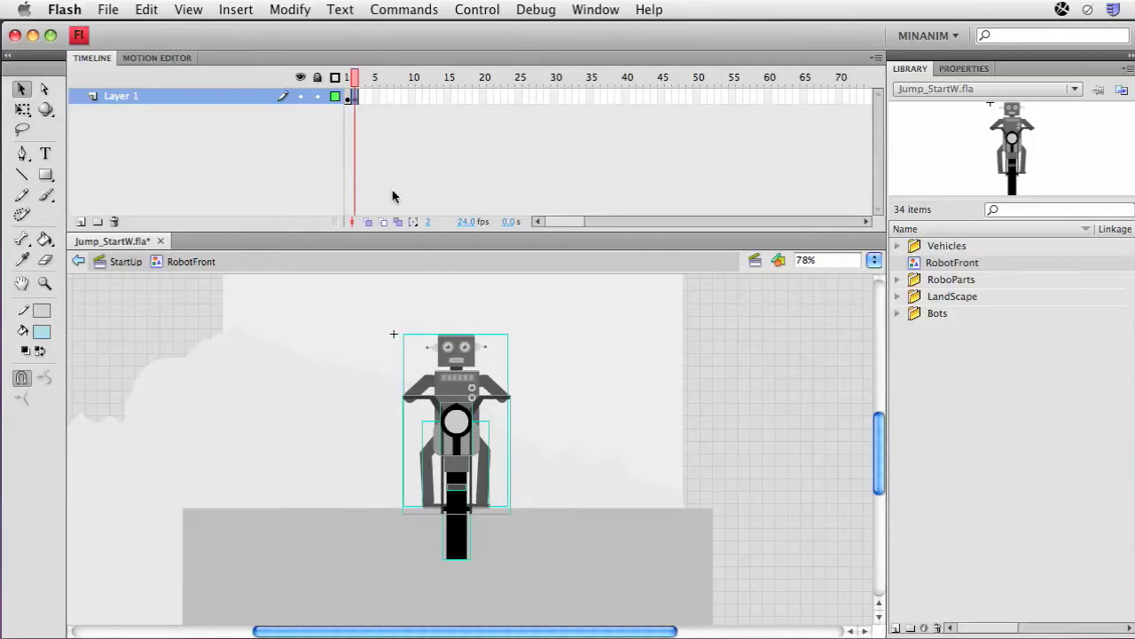
pyautogui.click(345, 79)
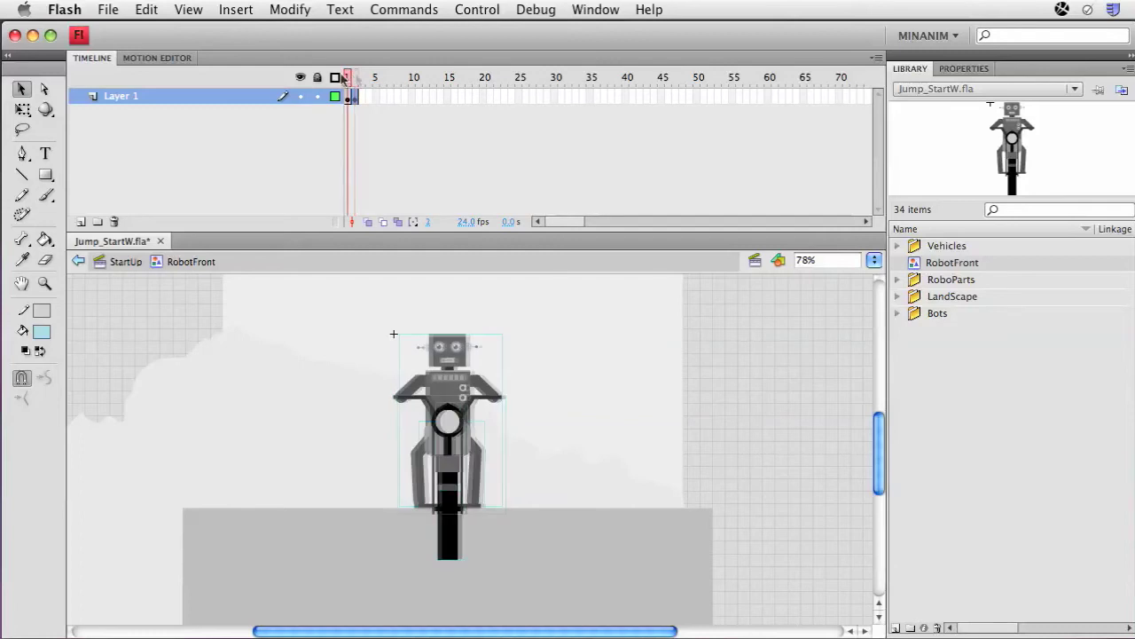
pyautogui.moveTo(345, 79); pyautogui.dragTo(357, 82)
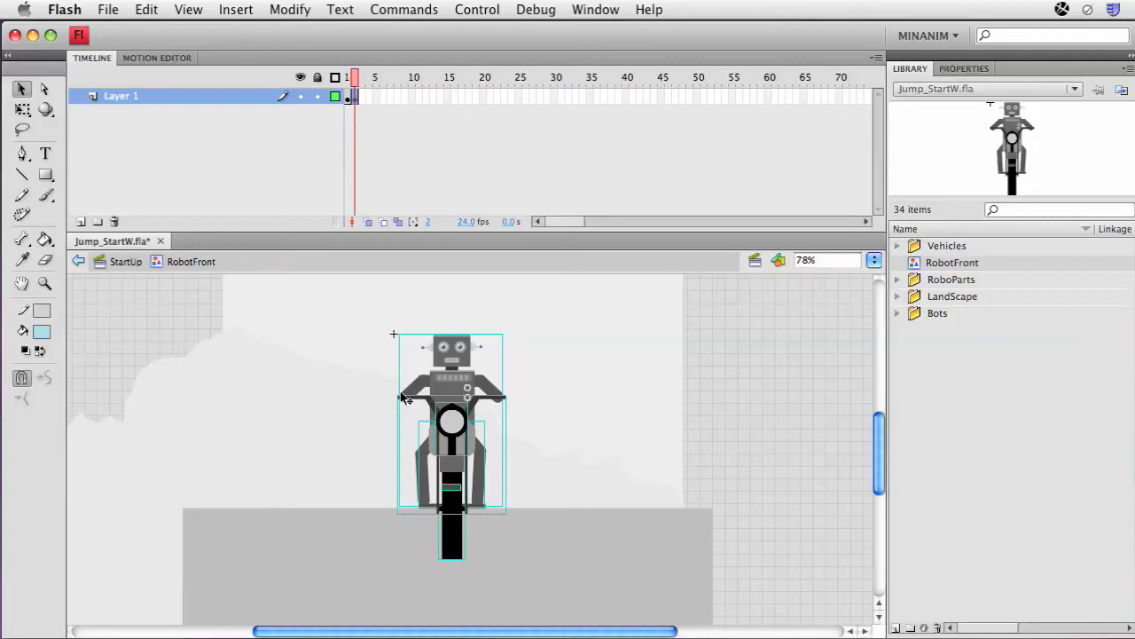
pyautogui.click(125, 261)
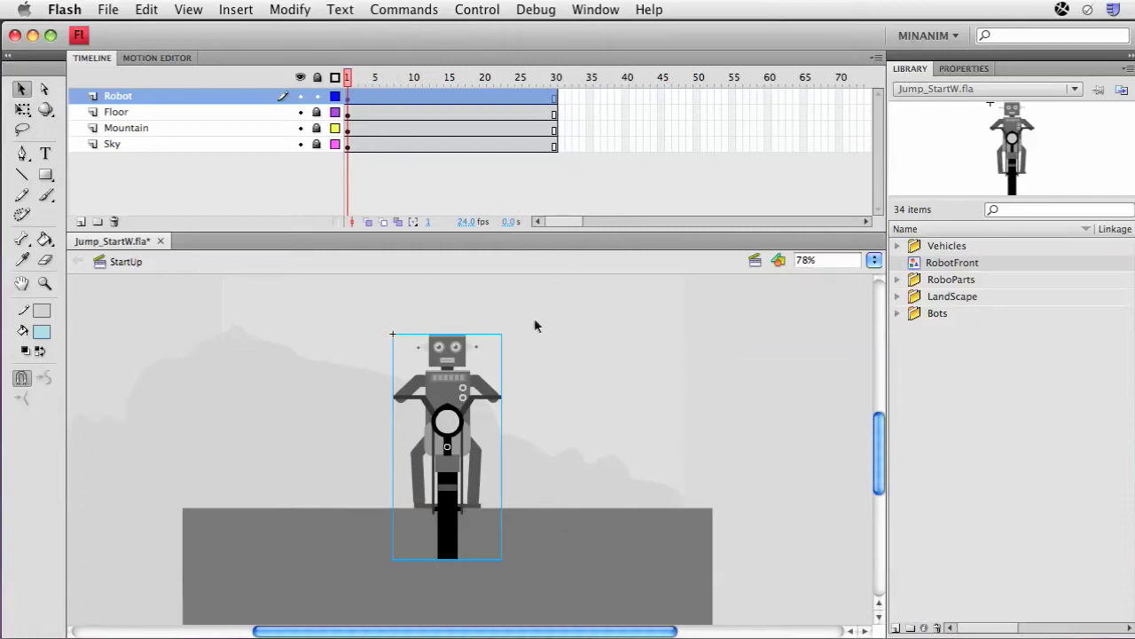
# Reopen the RobotFront symbol to review its two-frame timeline, and go back to the StartUp scene
pyautogui.doubleClick(457, 378)
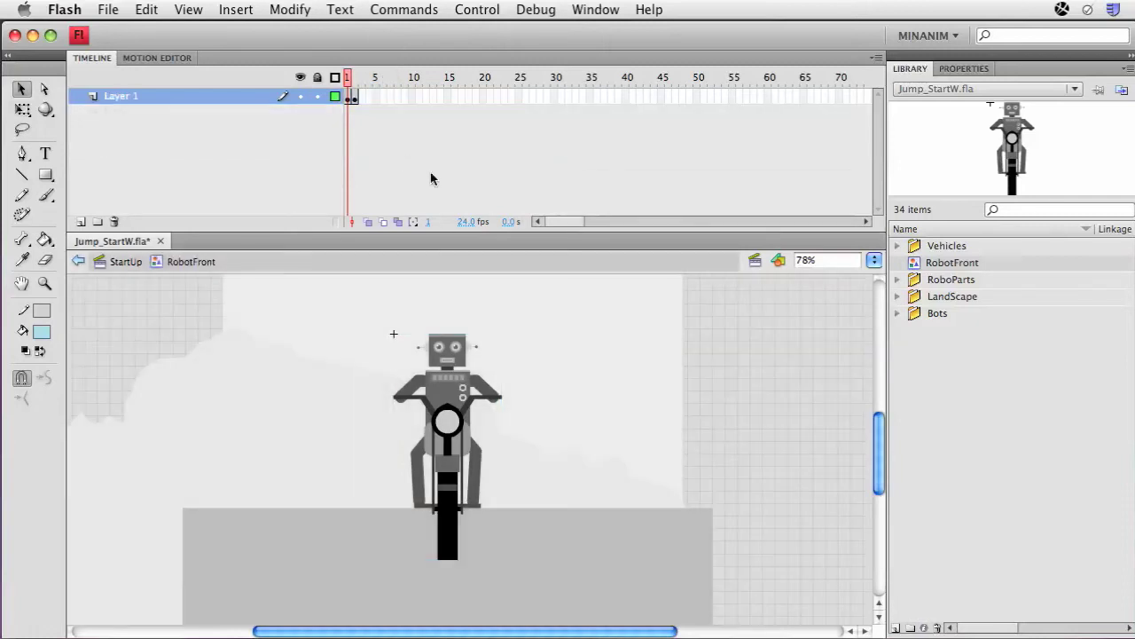
pyautogui.moveTo(346, 81)
pyautogui.mouseDown()
pyautogui.moveTo(358, 81)
pyautogui.moveTo(340, 78)
pyautogui.mouseUp()
pyautogui.click(142, 268)
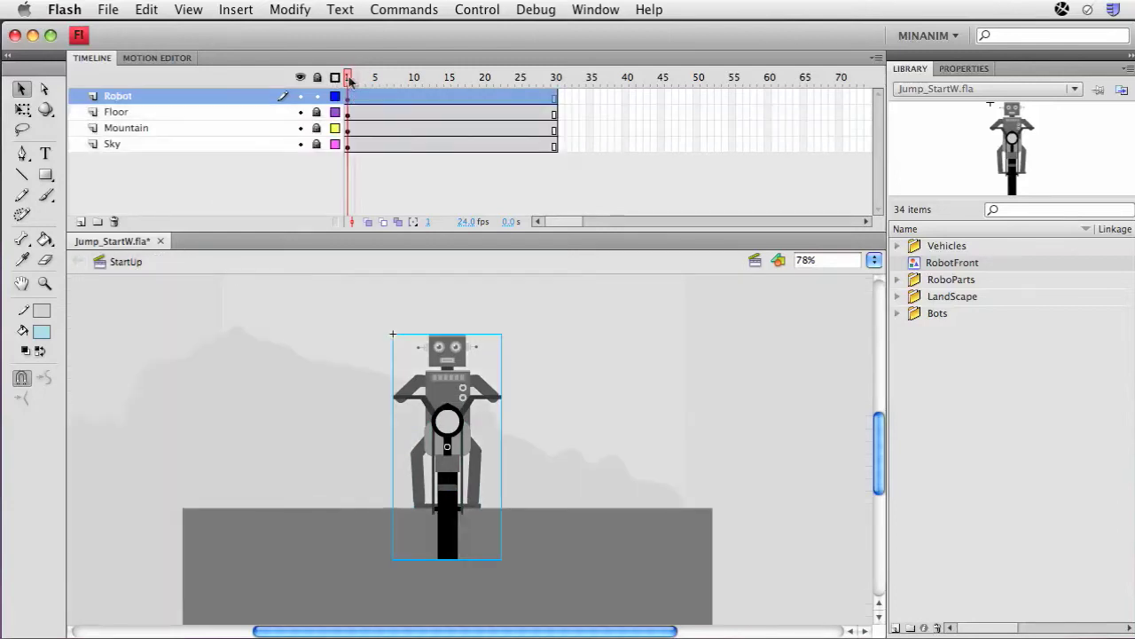
# Test the movie to check the robot's vibration over the StartUp scene's 30 frames
pyautogui.moveTo(349, 78)
pyautogui.mouseDown()
pyautogui.moveTo(524, 81)
pyautogui.moveTo(348, 79)
pyautogui.mouseUp()
pyautogui.press('super+Return')
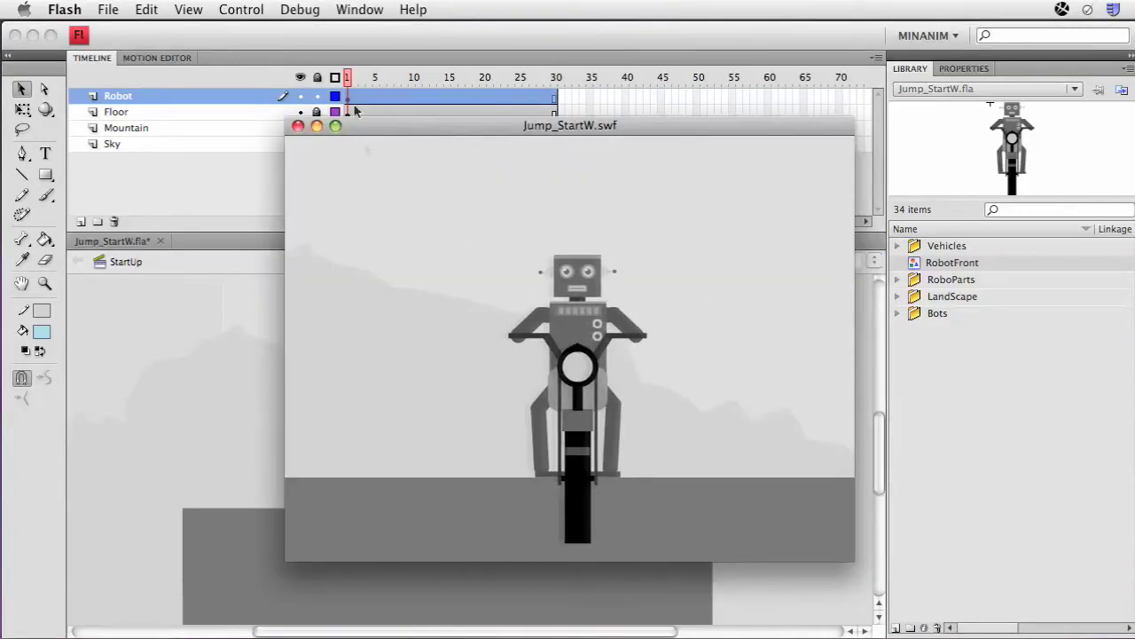
pyautogui.click(298, 125)
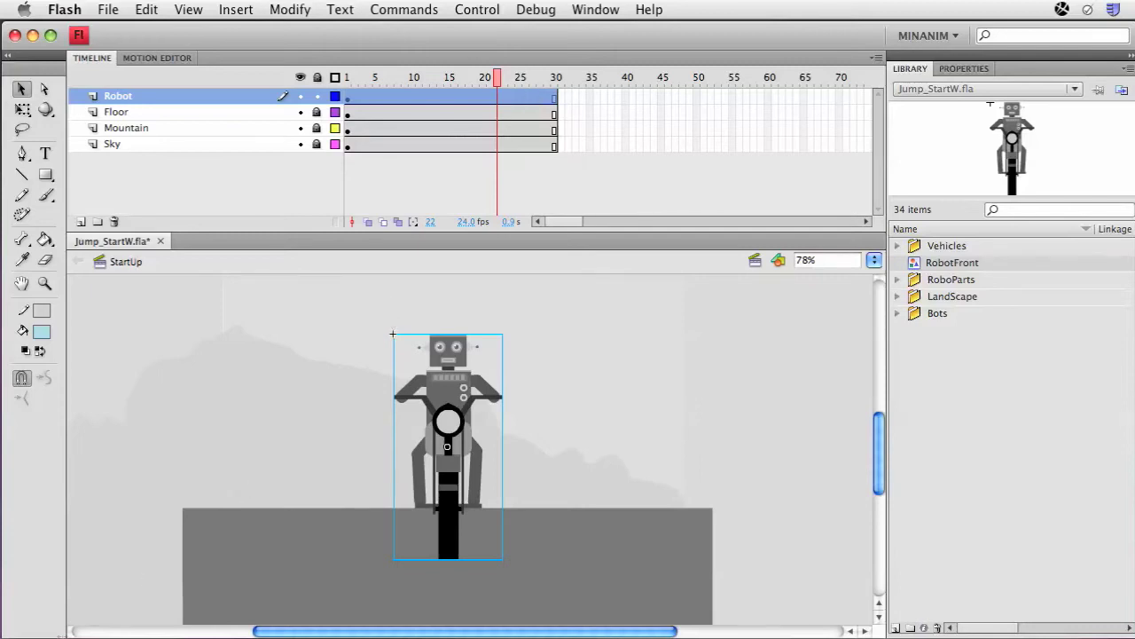
pyautogui.press('super+Return')
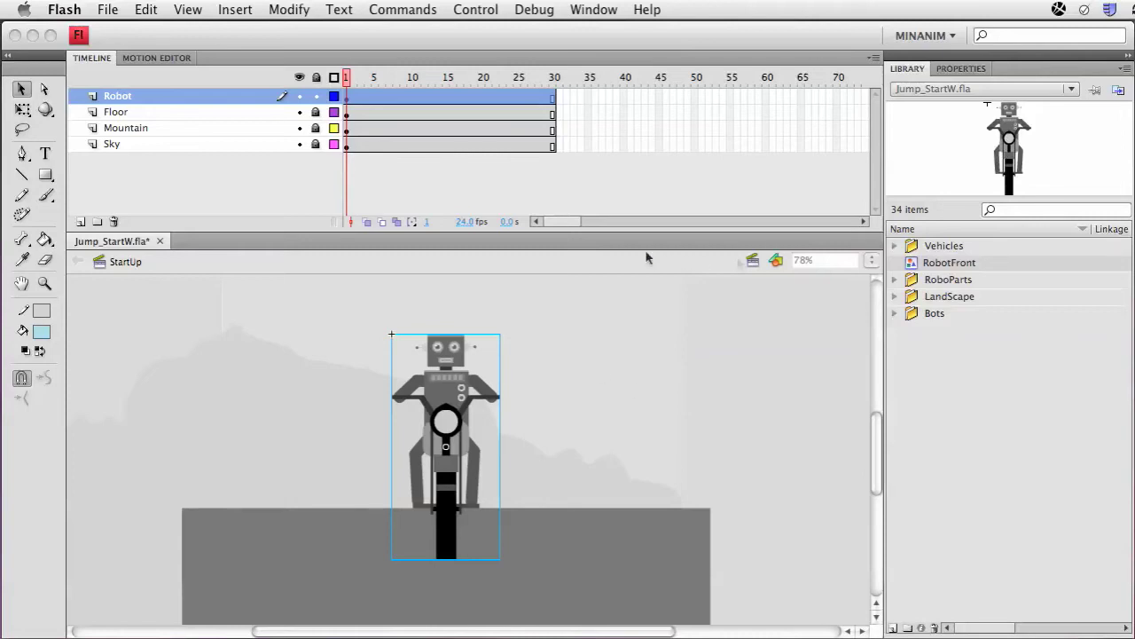
# View the Zoom Past and Jump scenes and return to the StartUp scene
pyautogui.click(753, 264)
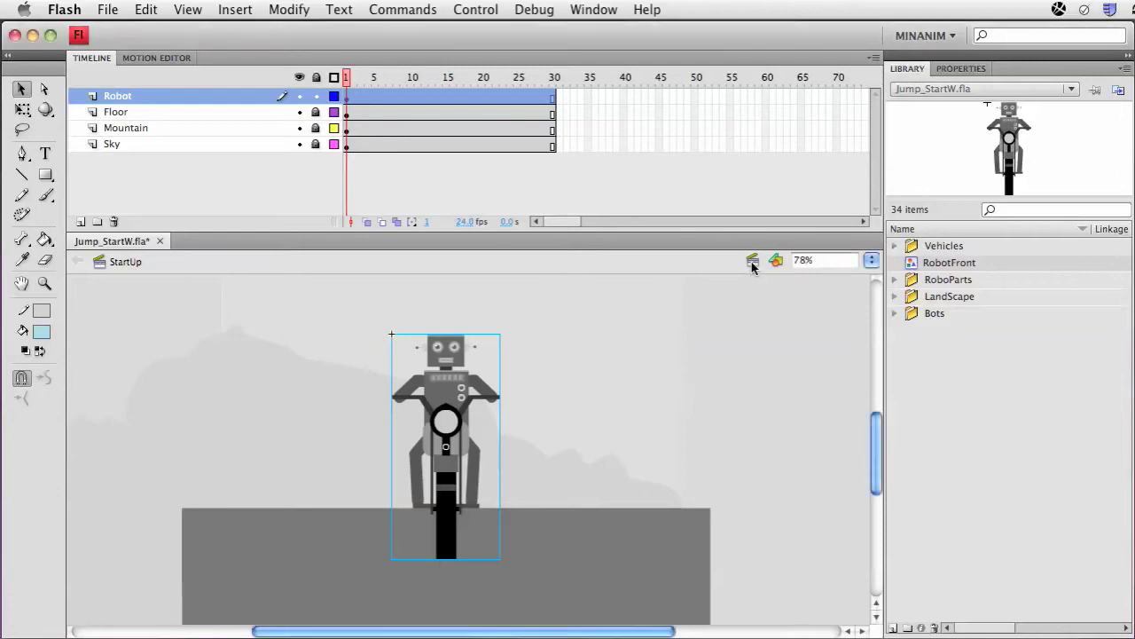
pyautogui.click(753, 261)
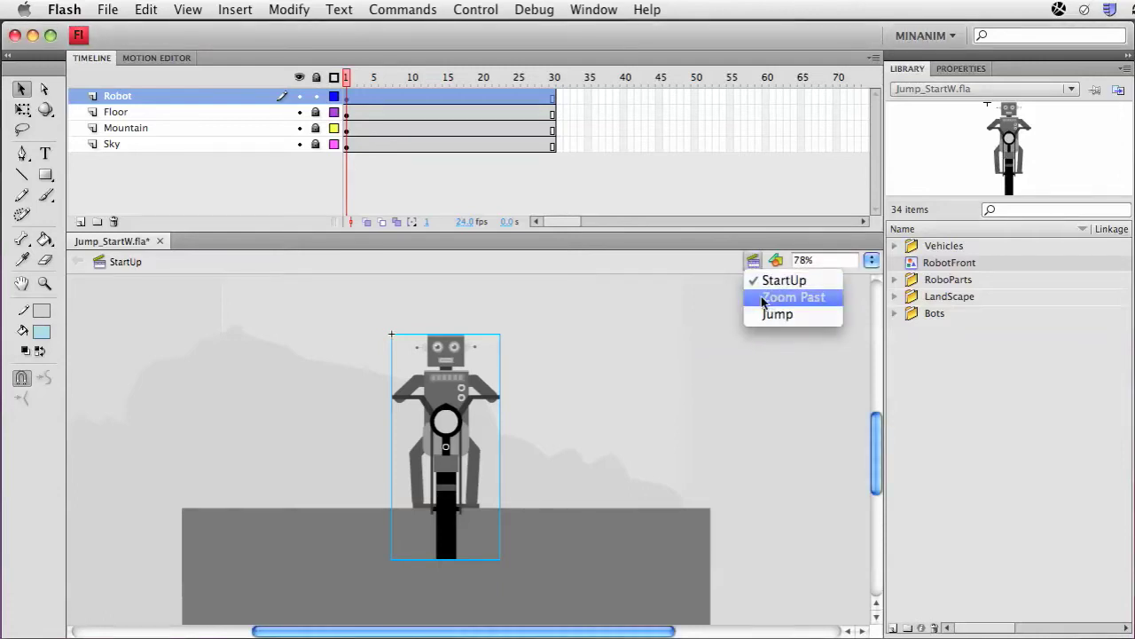
pyautogui.click(780, 297)
pyautogui.click(752, 261)
pyautogui.click(772, 315)
pyautogui.click(752, 261)
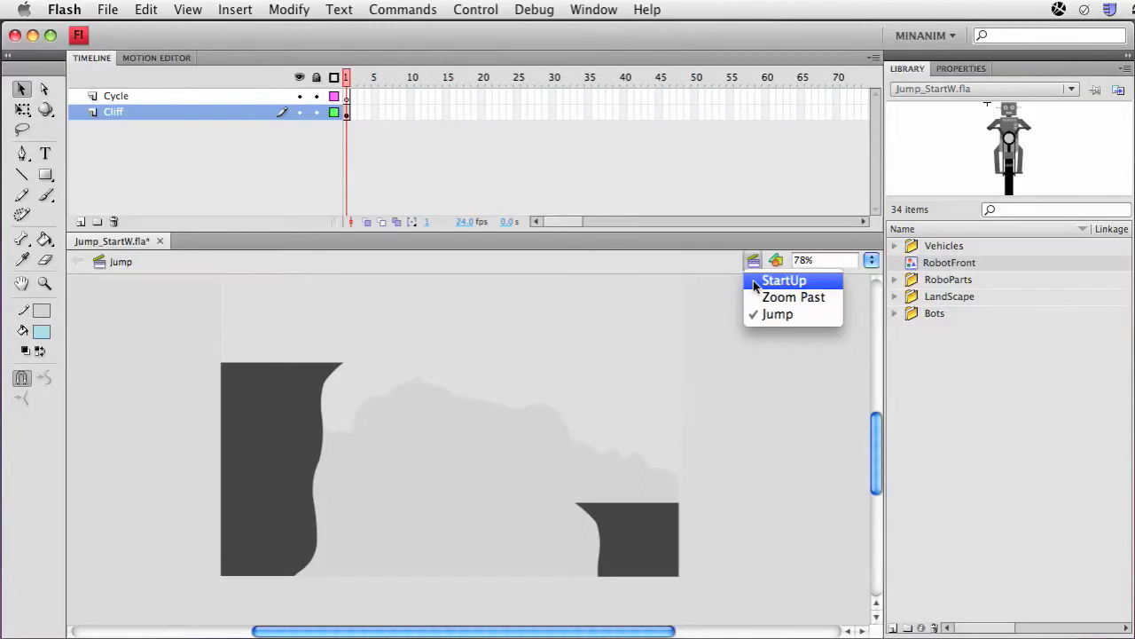
pyautogui.click(772, 281)
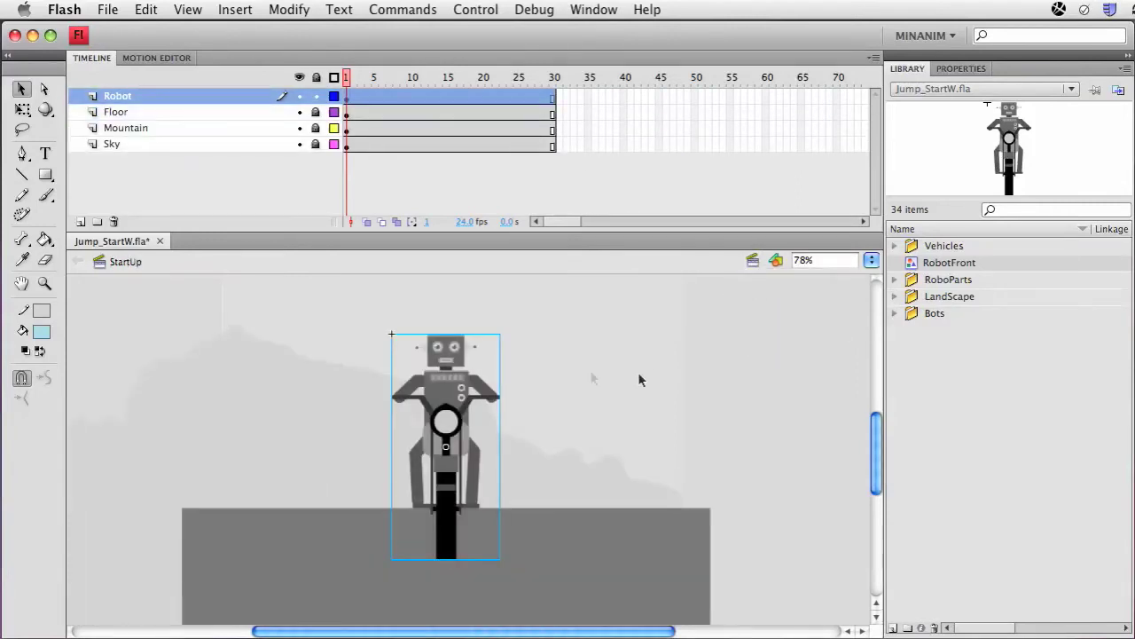
# Show the Scene panel listing the document's scenes
pyautogui.click(594, 9)
pyautogui.moveTo(645, 448)
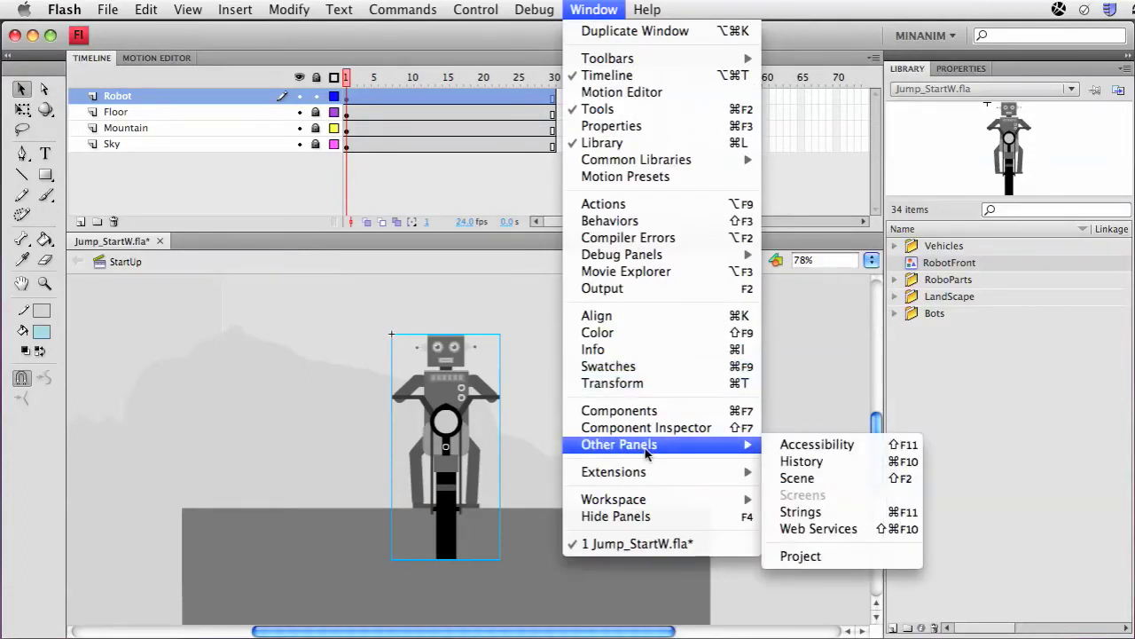
pyautogui.click(842, 482)
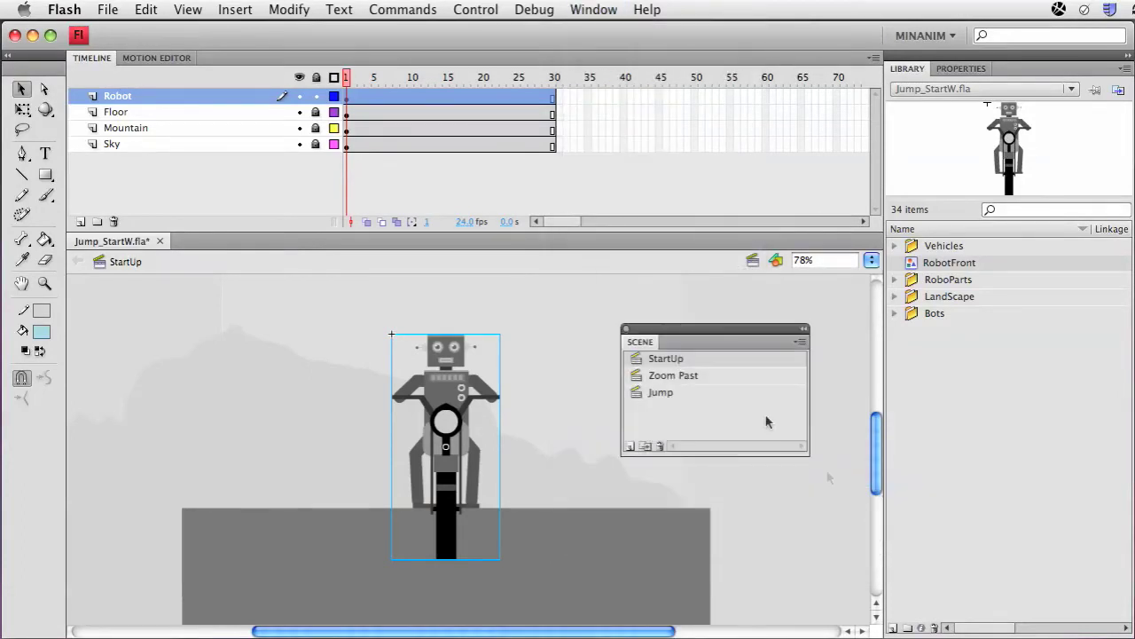
# Dock the Scene panel with the Library and Properties panels, check each panel, and return to the Library
pyautogui.moveTo(678, 326); pyautogui.dragTo(1013, 76)
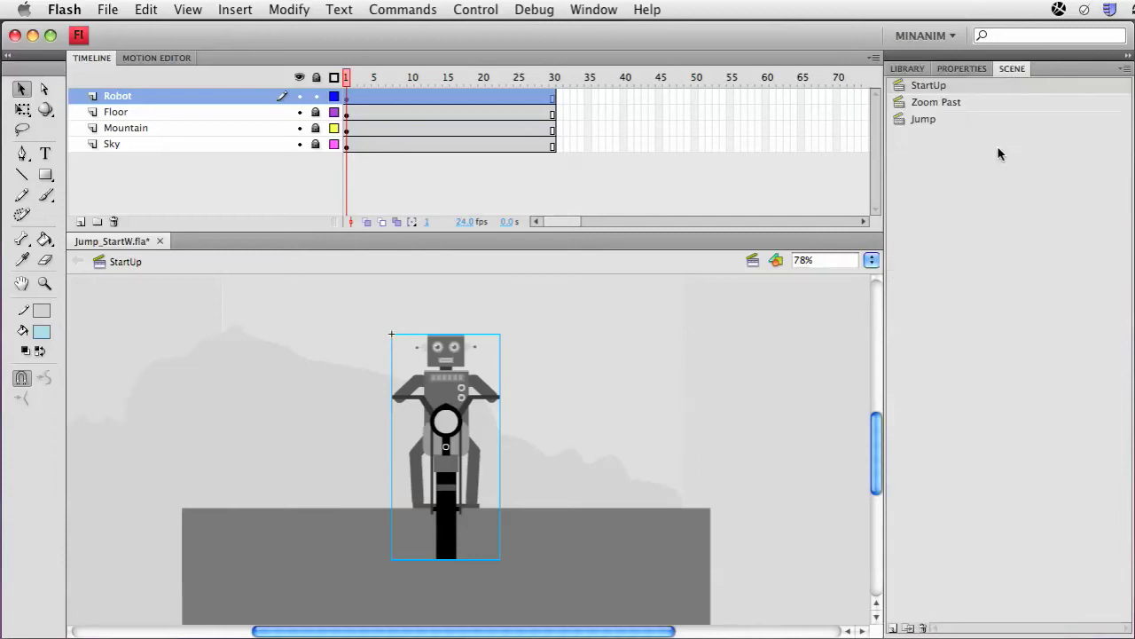
pyautogui.click(903, 70)
pyautogui.click(962, 68)
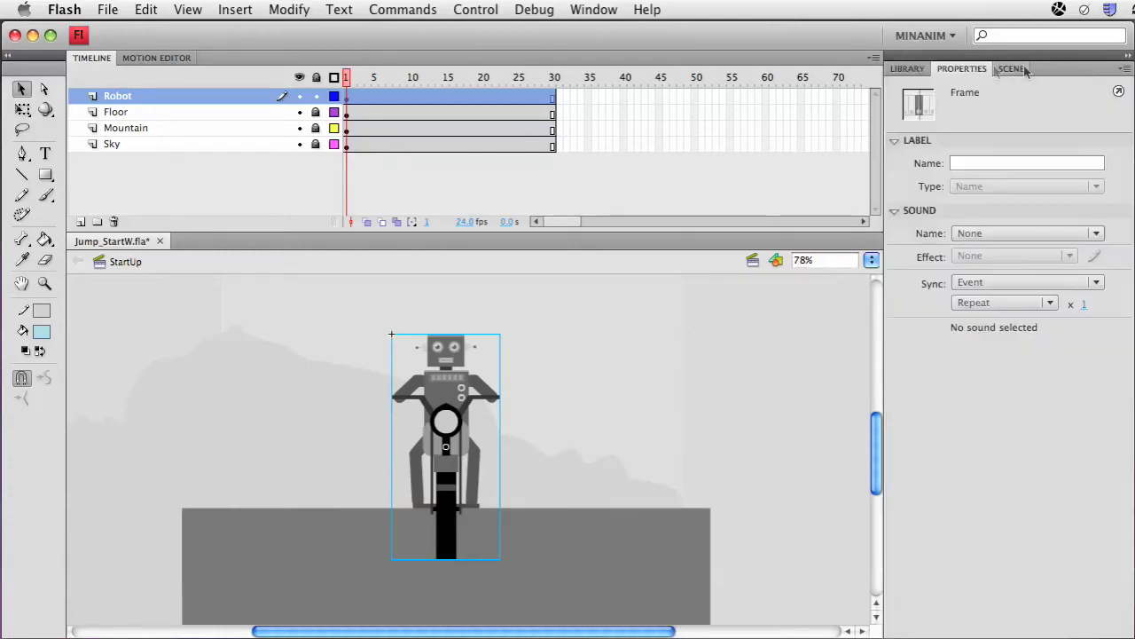
pyautogui.click(907, 68)
pyautogui.click(1011, 69)
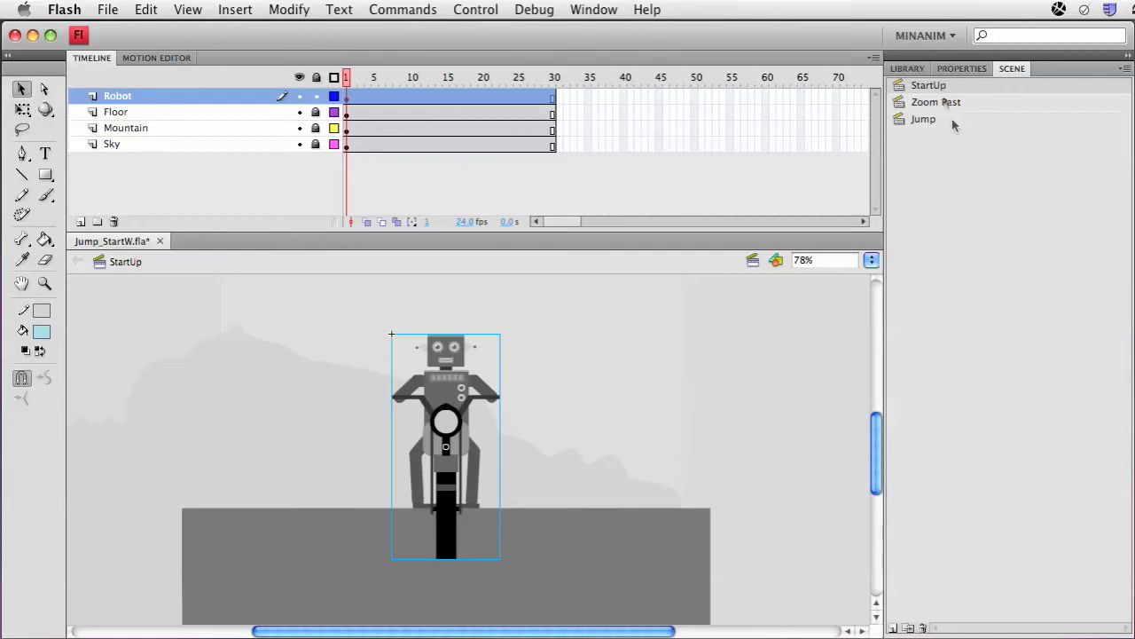
pyautogui.click(908, 69)
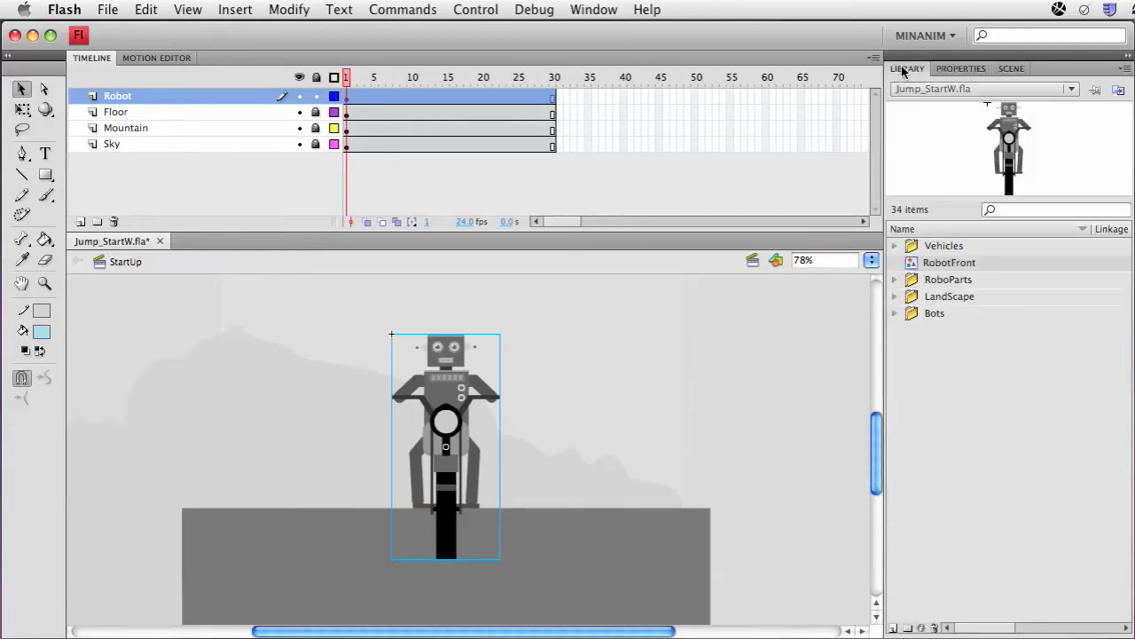
# In the Zoom Past scene, convert the rider and all motorcycle parts into one graphic symbol named RobotSide
pyautogui.click(752, 260)
pyautogui.click(768, 298)
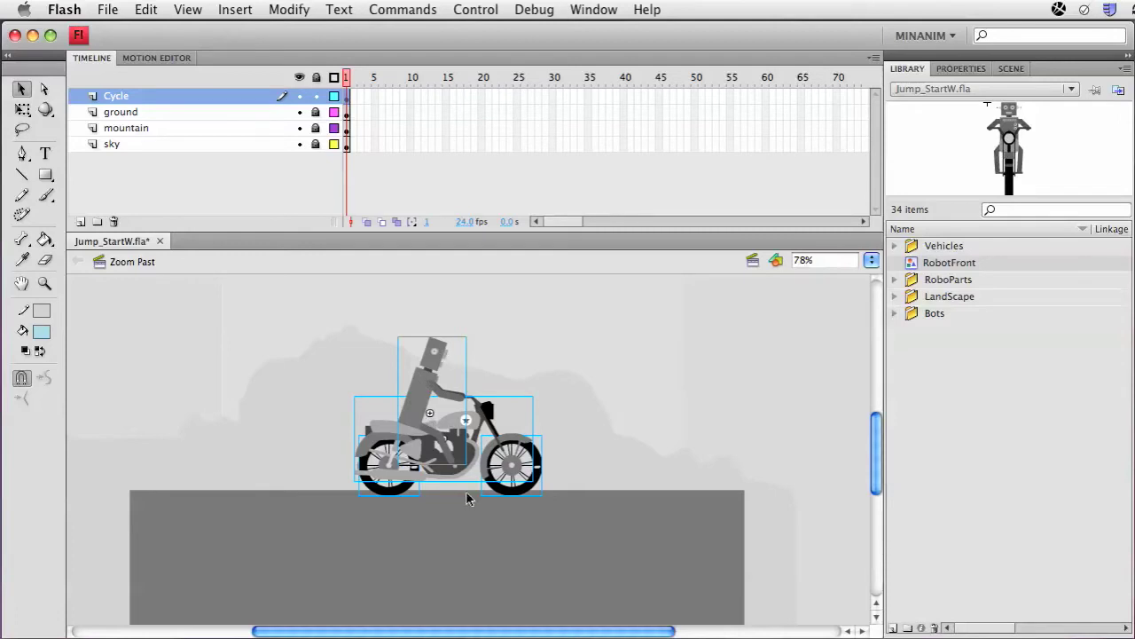
pyautogui.moveTo(318, 302); pyautogui.dragTo(596, 534)
pyautogui.press('F8')
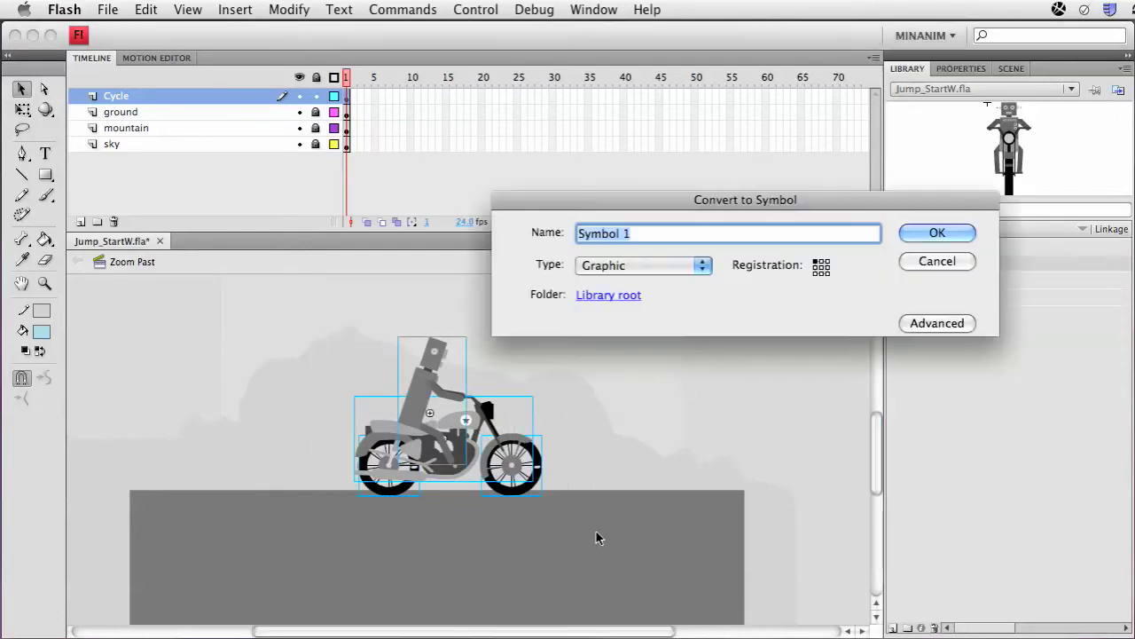
pyautogui.moveTo(564, 201); pyautogui.dragTo(408, 129)
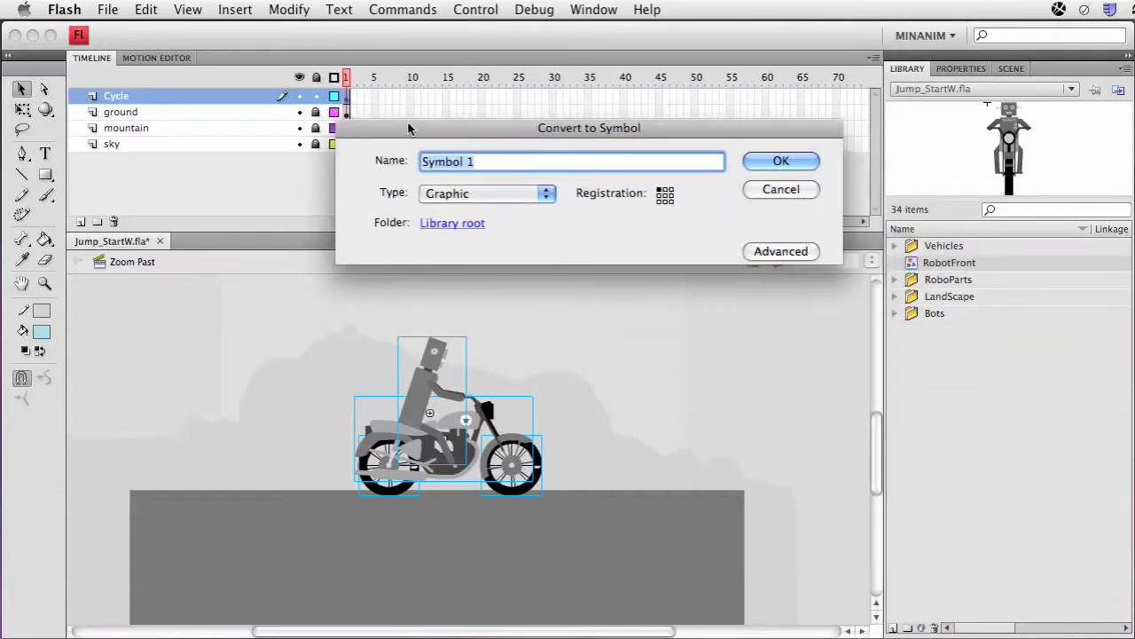
pyautogui.write('Robot')
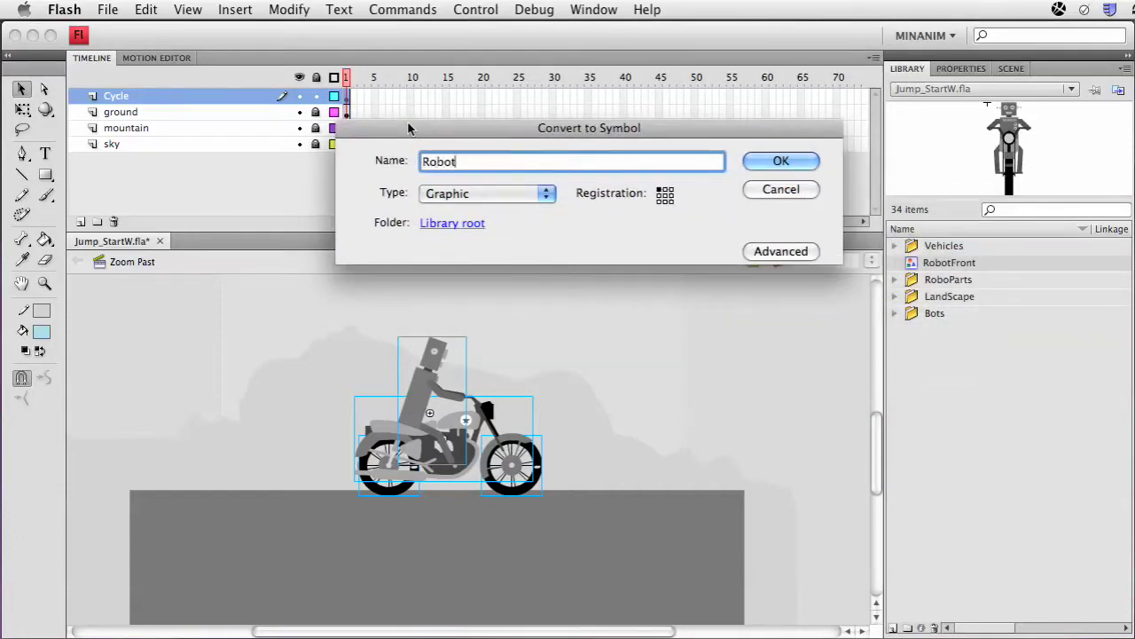
pyautogui.write('Side')
pyautogui.press('Return')
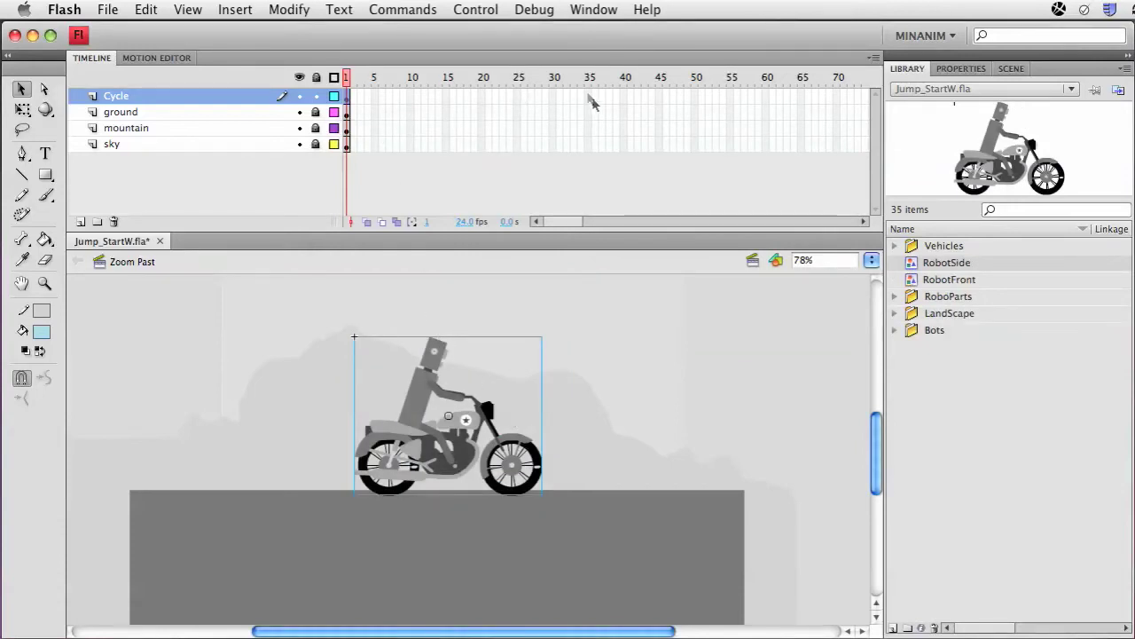
# Extend all four Zoom Past layers to frame 35 and move the motorcycle to the left end of the ground
pyautogui.moveTo(587, 95); pyautogui.dragTo(580, 200)
pyautogui.press('F5')
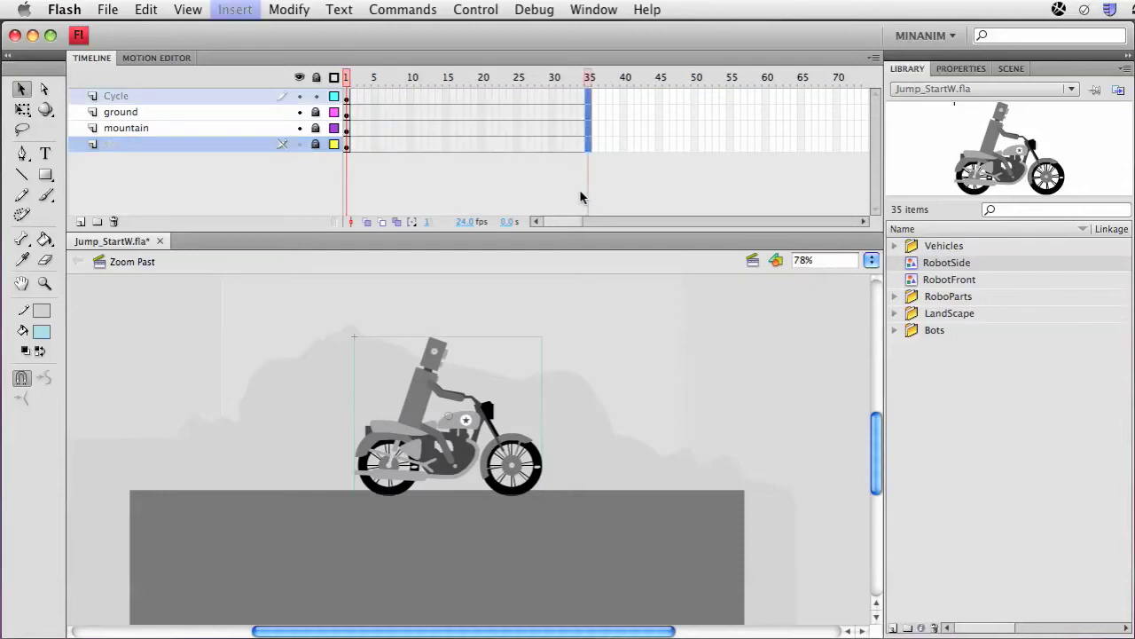
pyautogui.moveTo(459, 429); pyautogui.dragTo(130, 412)
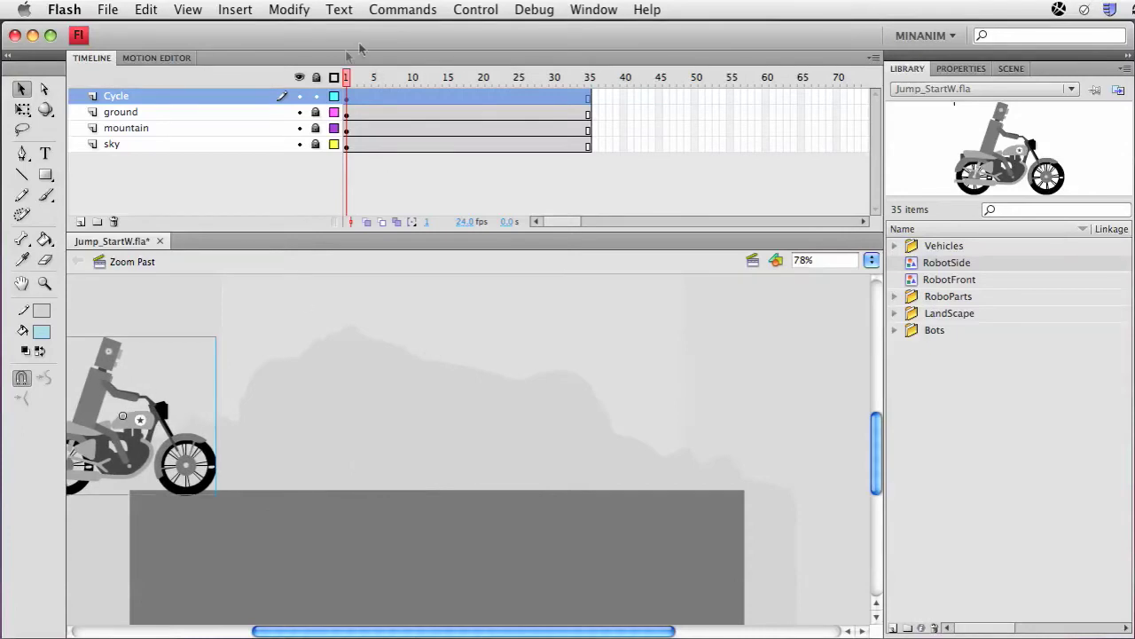
# Create a motion tween on the Cycle layer and move the motorcycle past the ground's right end at frame 15
pyautogui.moveTo(346, 77); pyautogui.dragTo(417, 77)
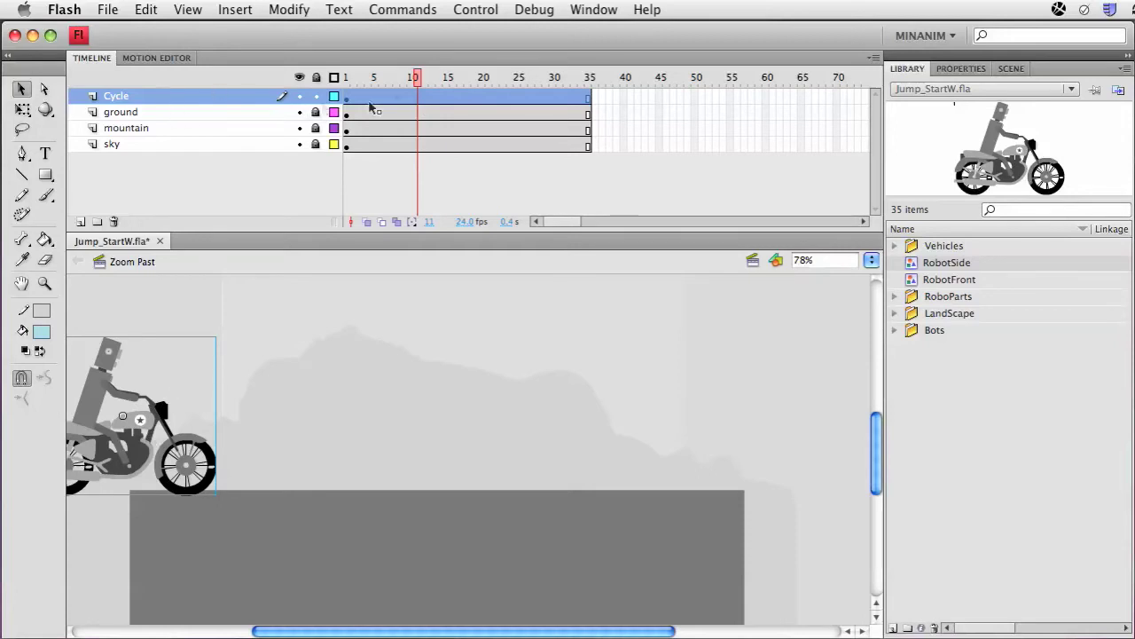
pyautogui.rightClick(410, 100)
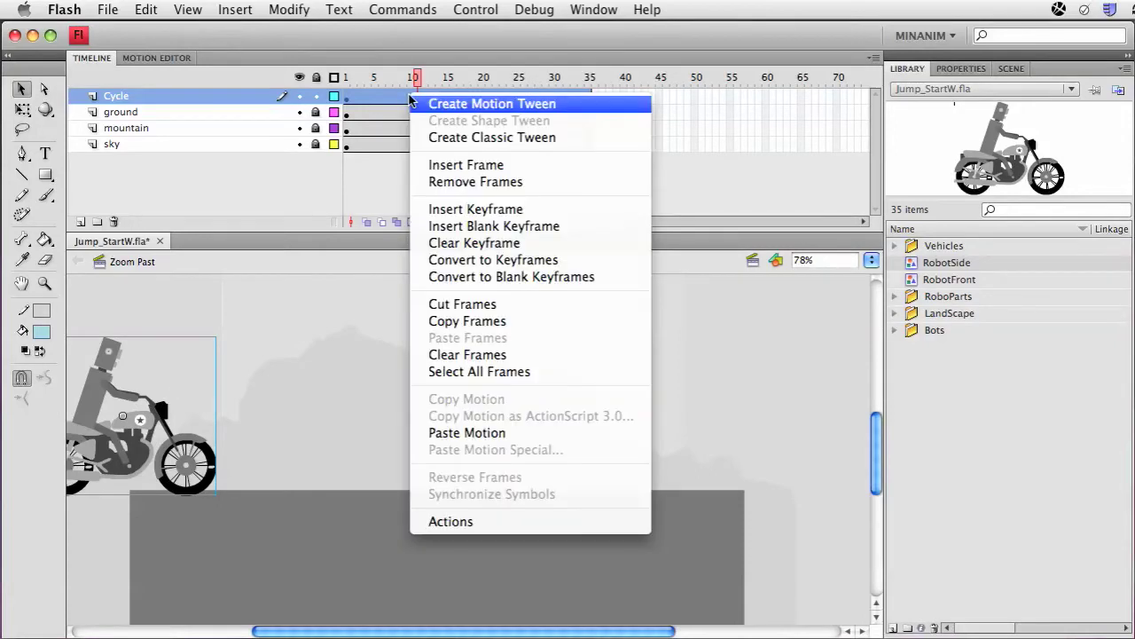
pyautogui.click(462, 105)
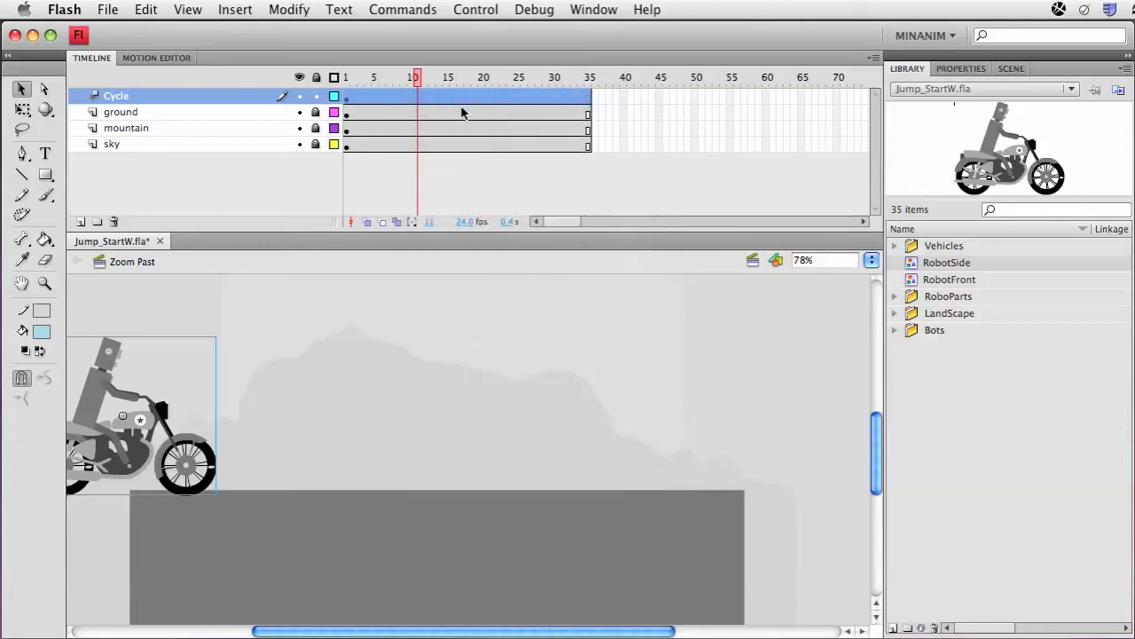
pyautogui.click(448, 110)
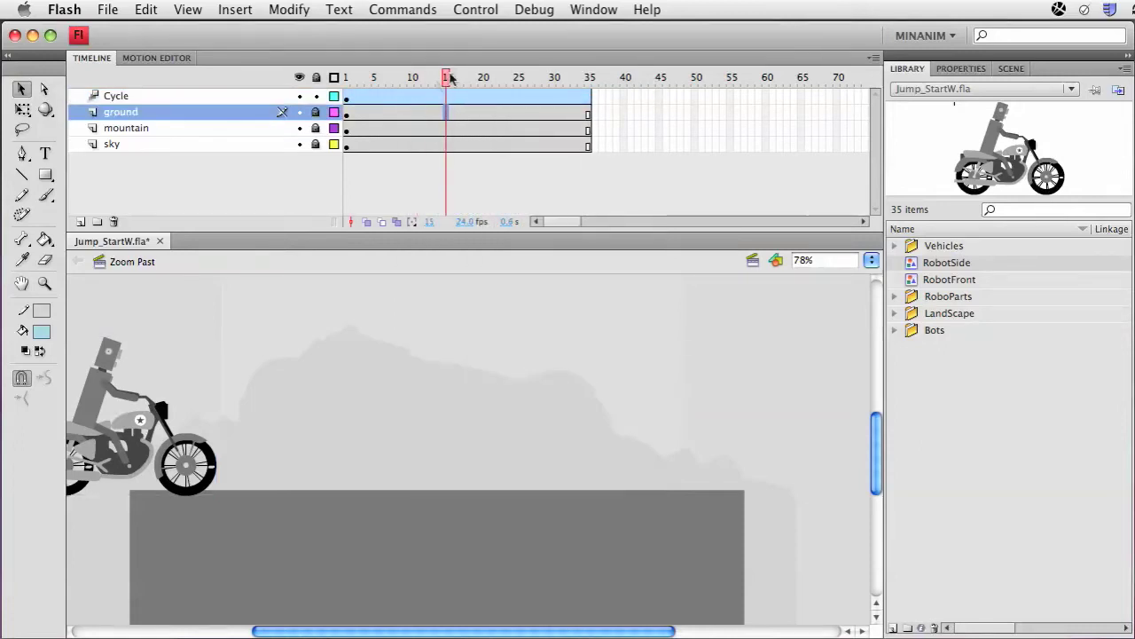
pyautogui.moveTo(447, 76)
pyautogui.mouseDown()
pyautogui.moveTo(390, 67)
pyautogui.moveTo(577, 77)
pyautogui.moveTo(446, 78)
pyautogui.mouseUp()
pyautogui.moveTo(153, 404); pyautogui.dragTo(807, 460)
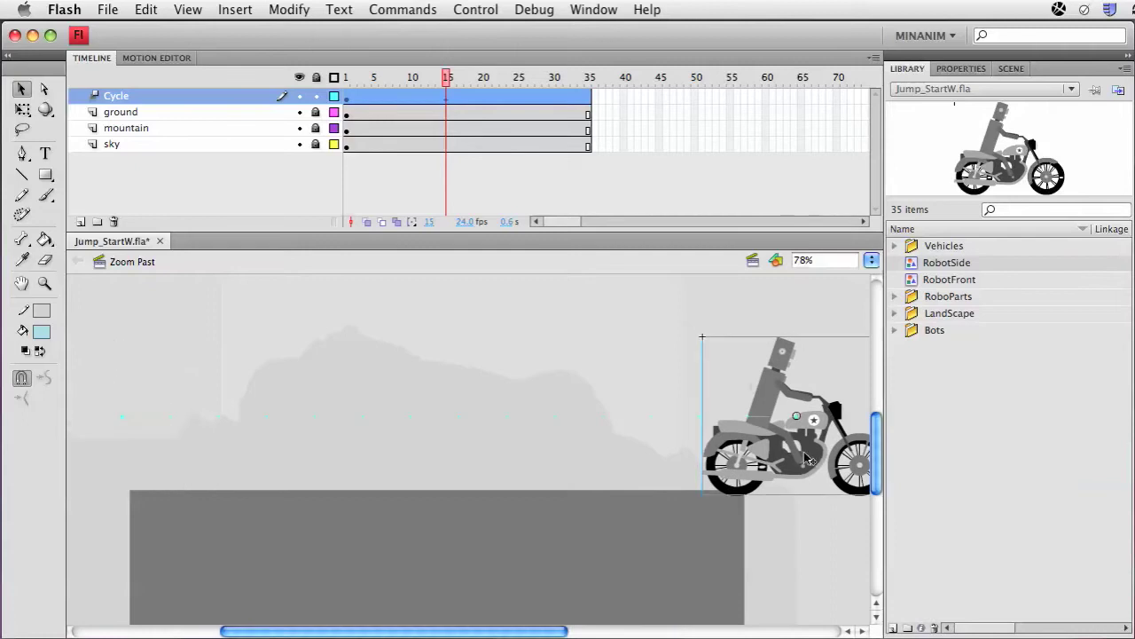
# Test the Zoom Past scene on its own from frame 1, and then test the whole movie
pyautogui.click(346, 77)
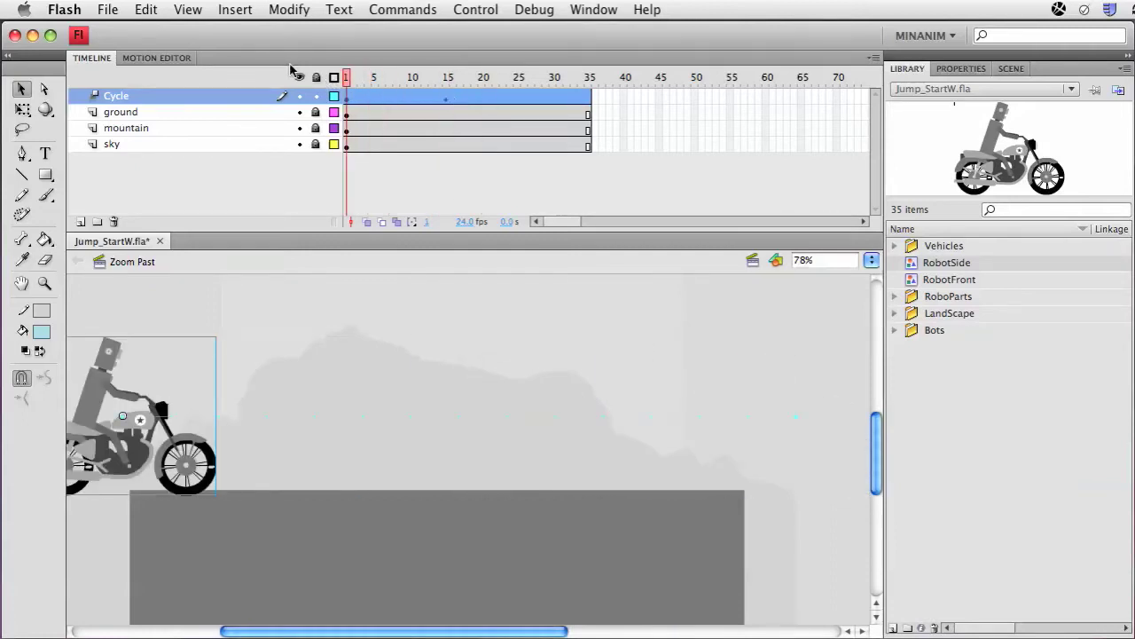
pyautogui.press('super+Return')
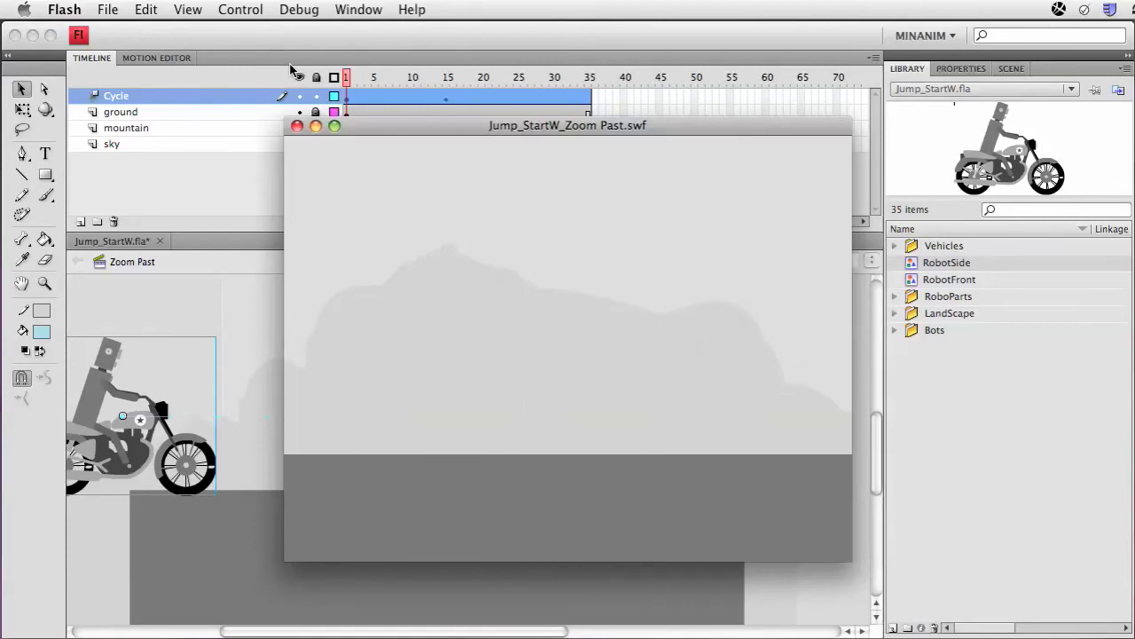
pyautogui.click(297, 125)
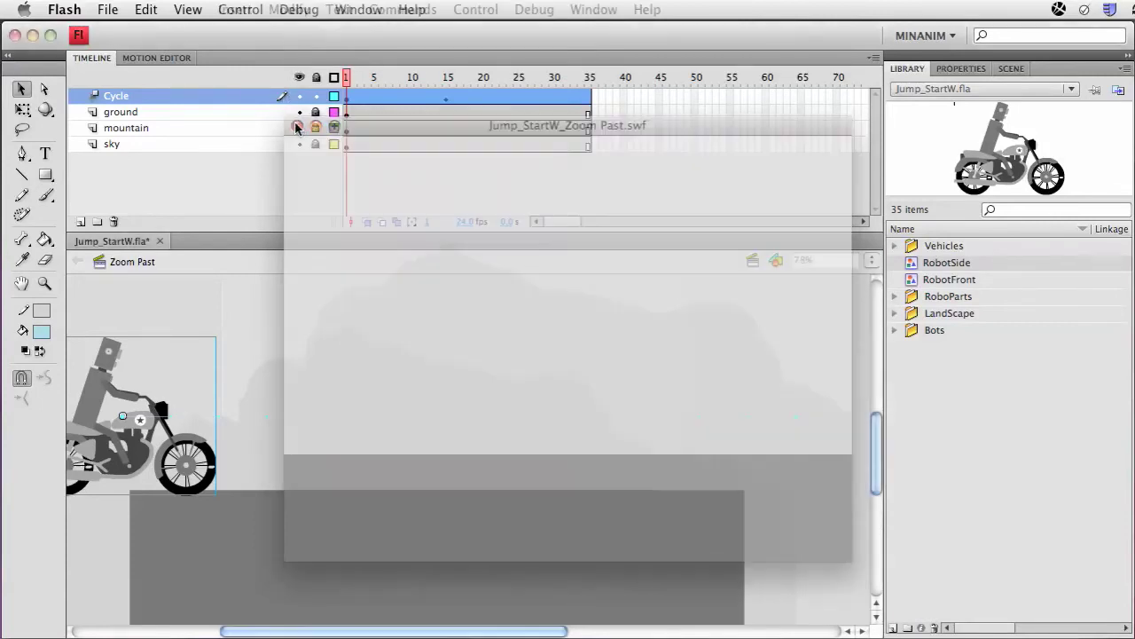
pyautogui.moveTo(350, 67); pyautogui.dragTo(326, 69)
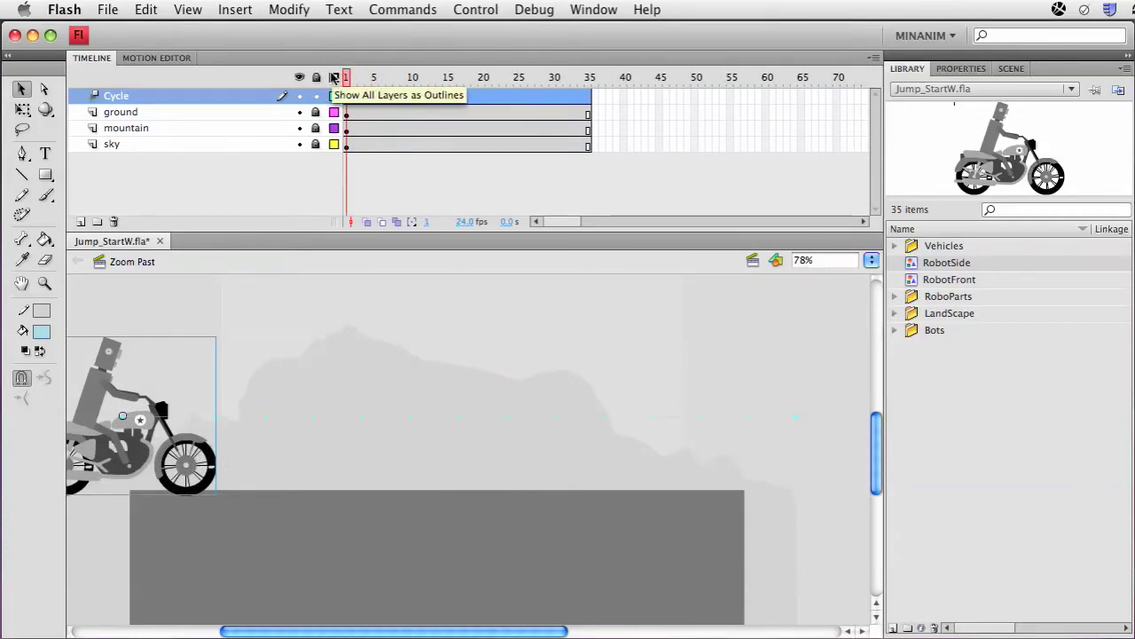
pyautogui.click(470, 8)
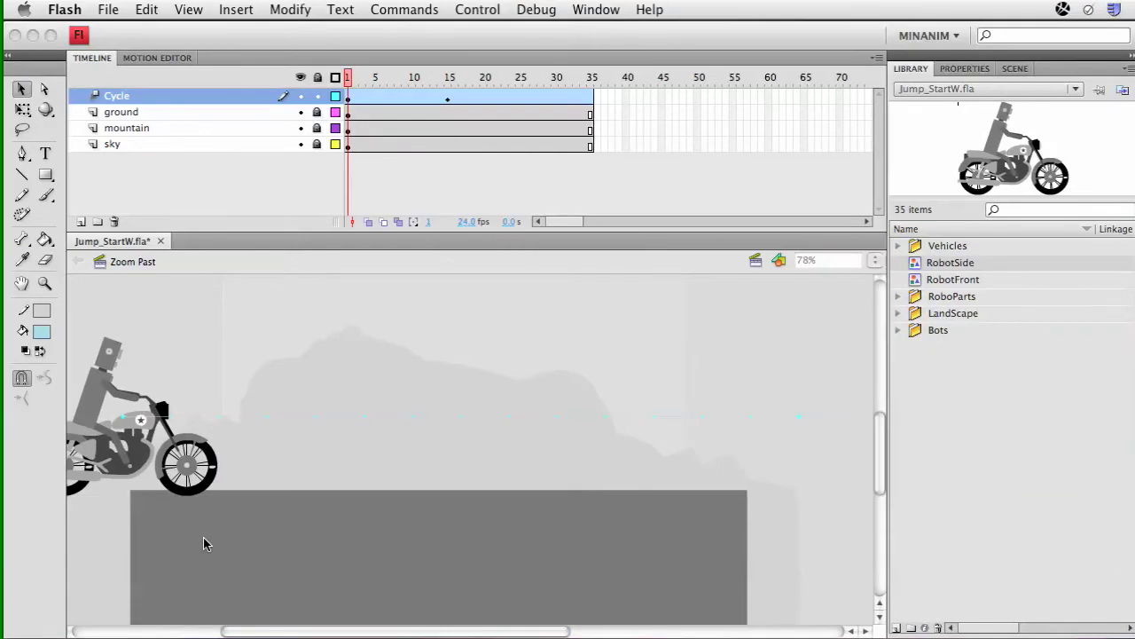
# Switch to the Jump scene and place an instance of the RobotSide symbol above the left cliff
pyautogui.click(875, 259)
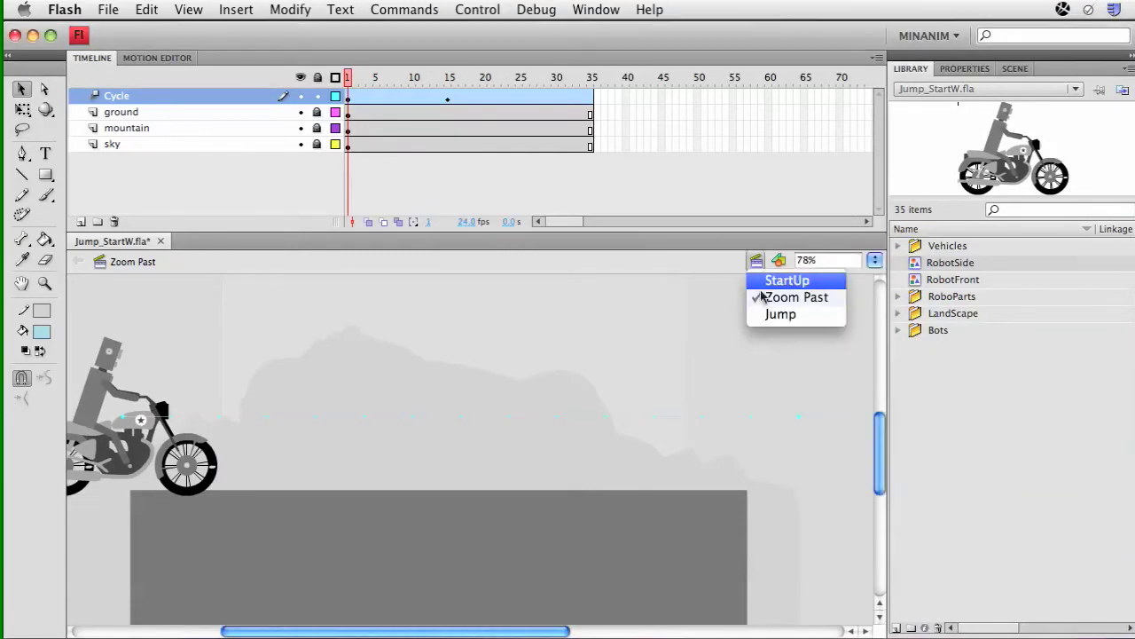
pyautogui.click(766, 315)
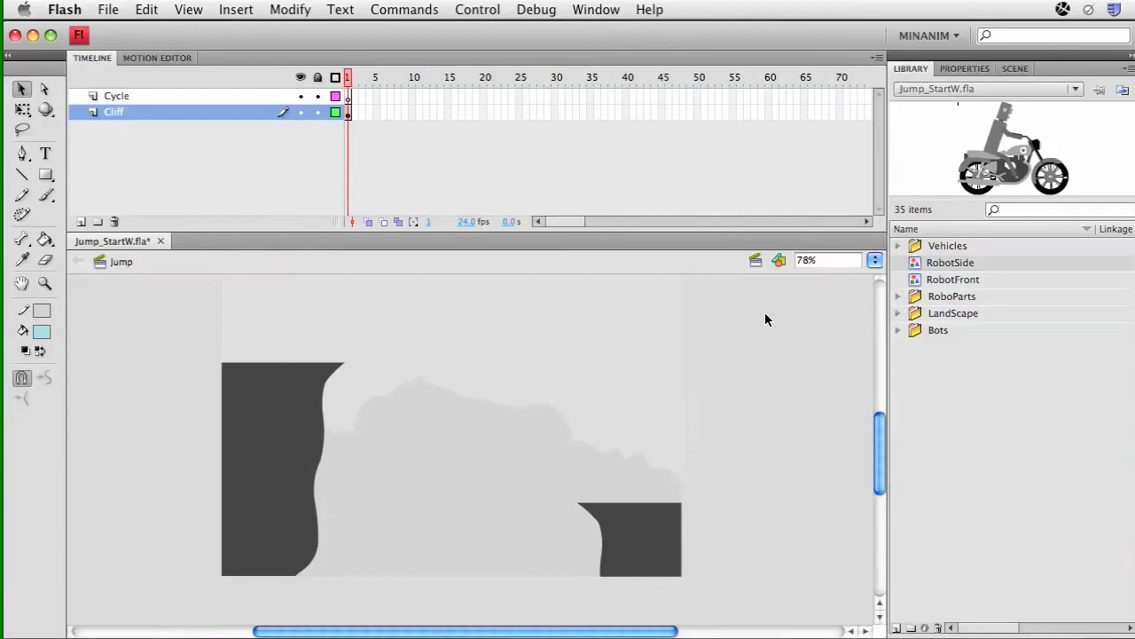
pyautogui.scroll(2, 557, 335)
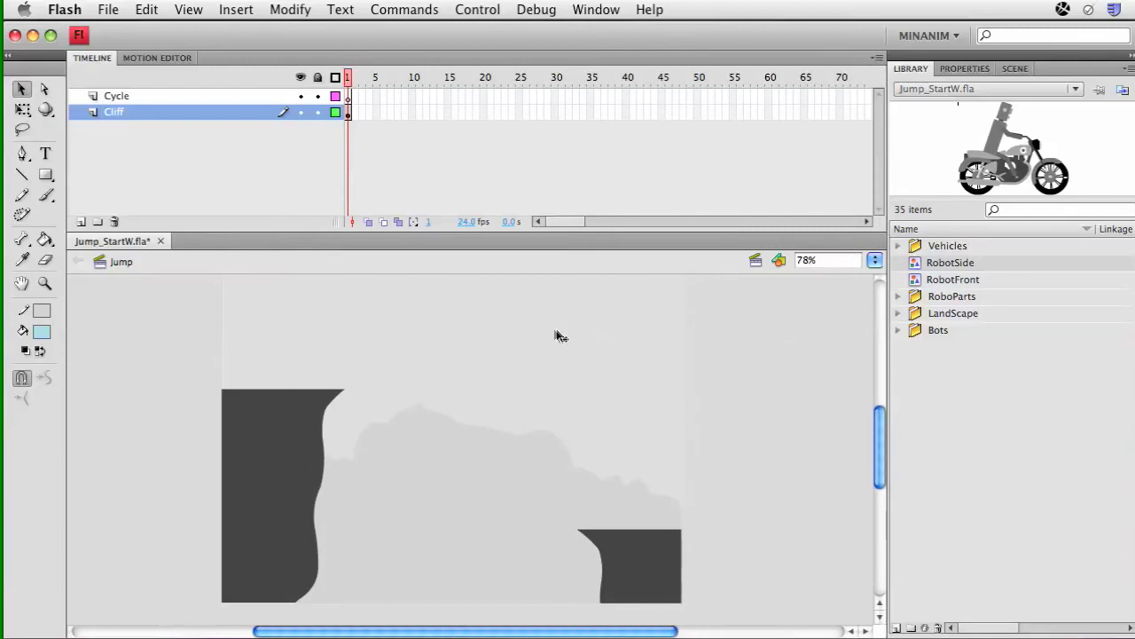
pyautogui.click(919, 282)
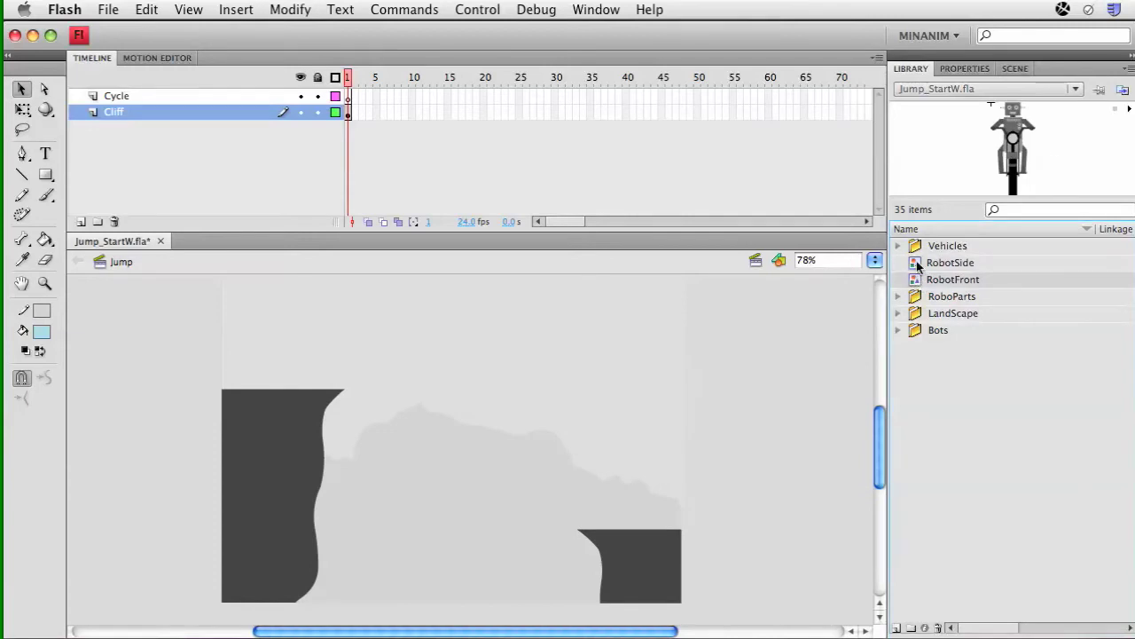
pyautogui.click(919, 264)
pyautogui.moveTo(914, 258); pyautogui.dragTo(387, 345)
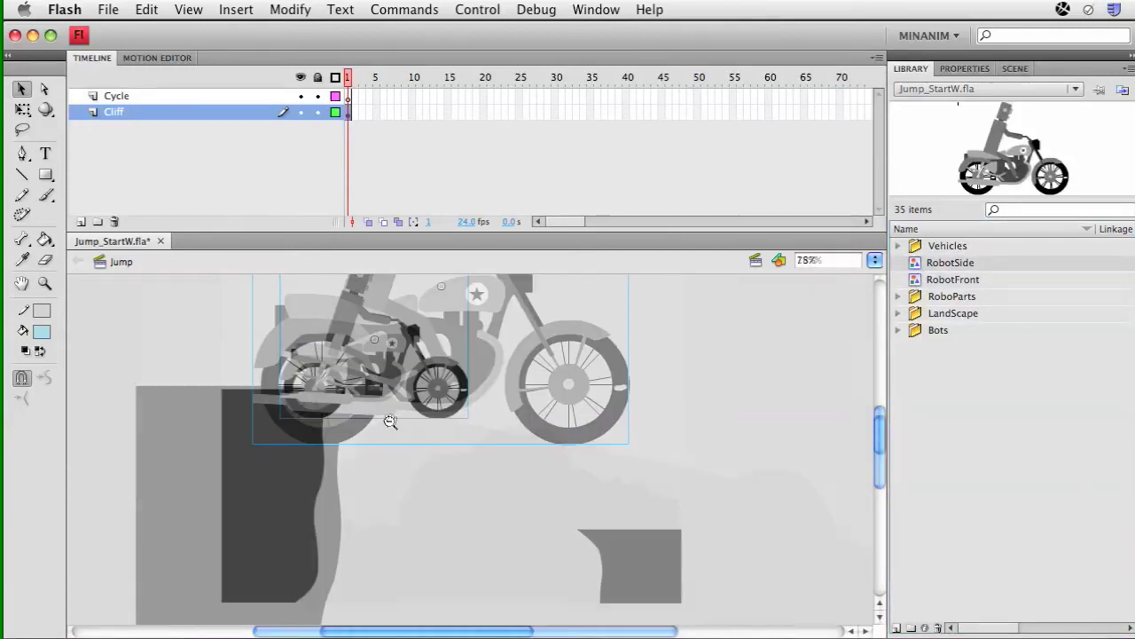
pyautogui.click(436, 419)
pyautogui.click(449, 418)
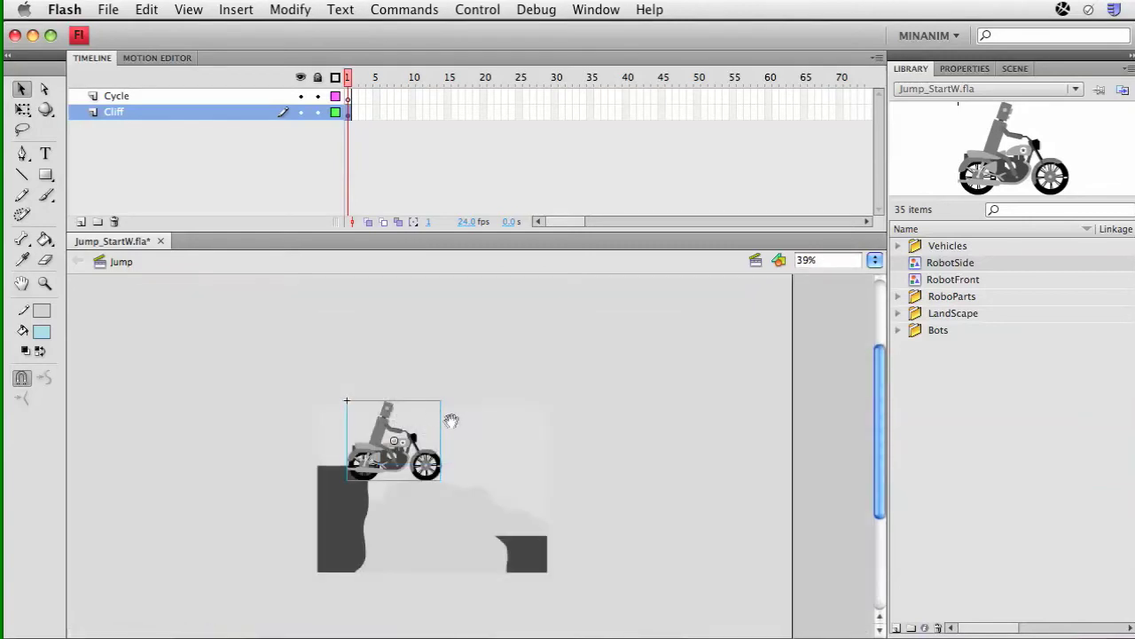
pyautogui.click(372, 441)
# Scale the motorcycle down to roughly a third of its size with Free Transform and set it on top of the left cliff
pyautogui.click(22, 109)
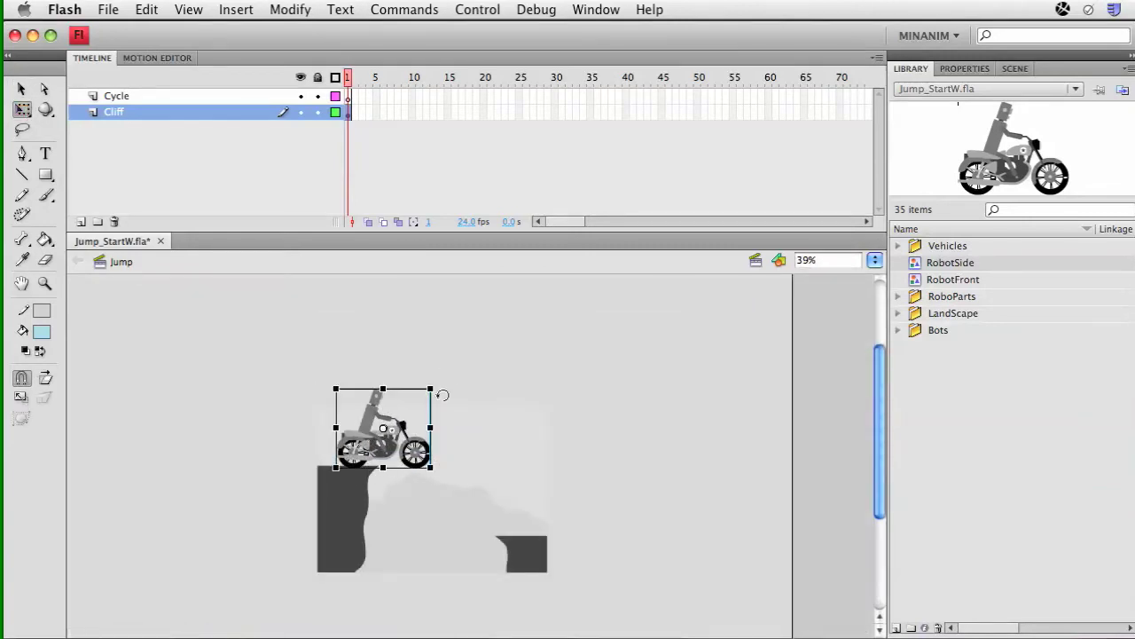
pyautogui.moveTo(433, 387); pyautogui.dragTo(401, 409)
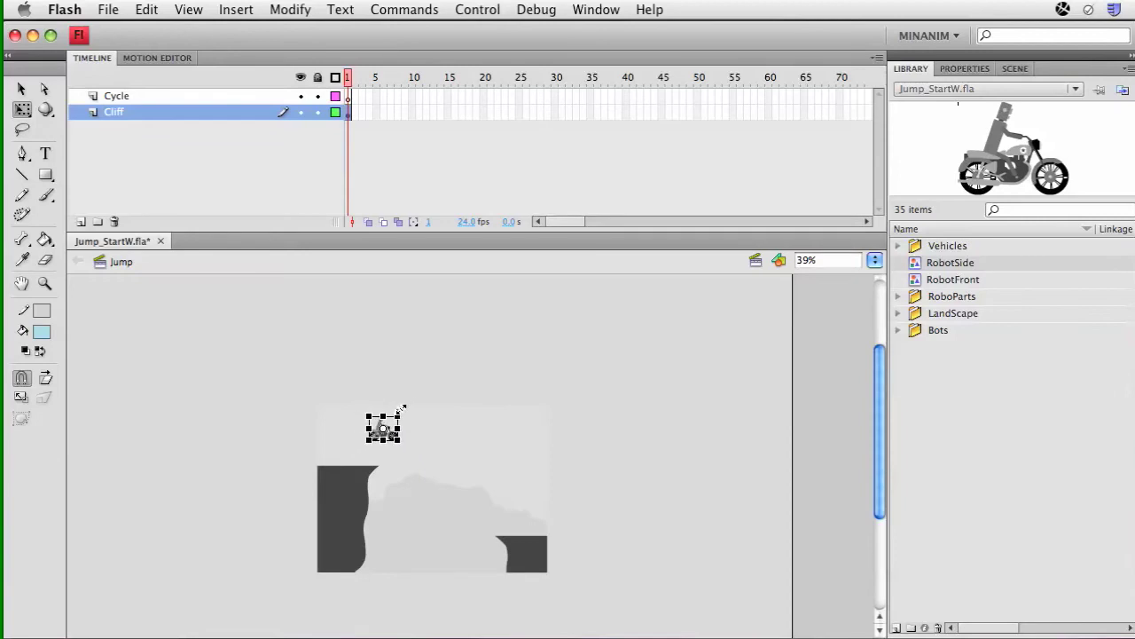
pyautogui.click(426, 385)
pyautogui.moveTo(394, 433); pyautogui.dragTo(350, 461)
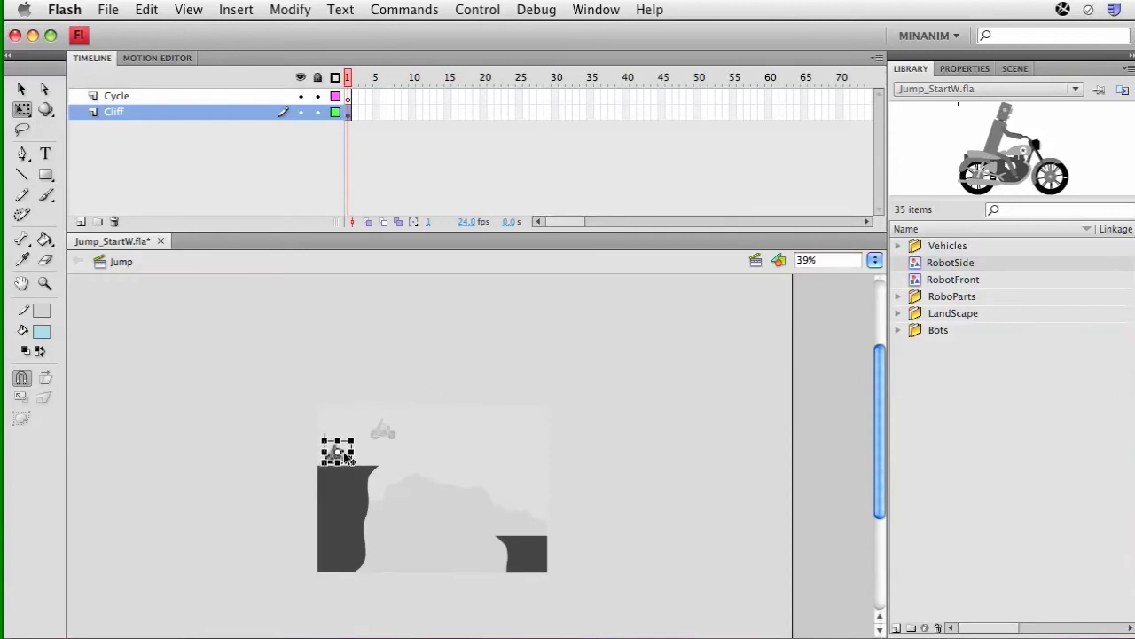
pyautogui.moveTo(232, 386); pyautogui.dragTo(659, 588)
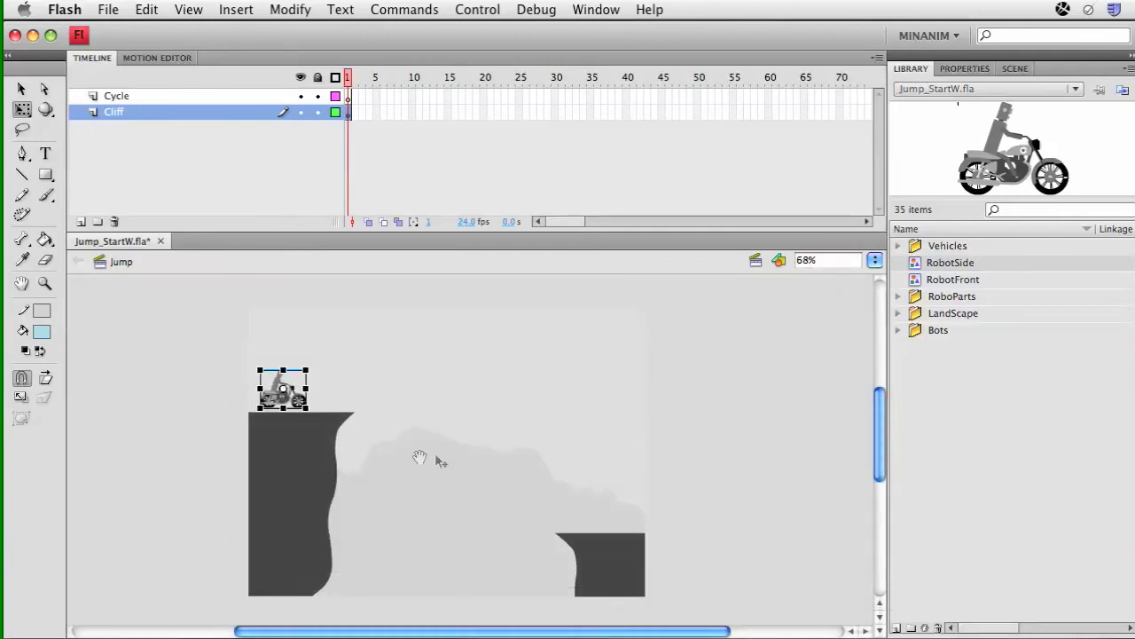
pyautogui.click(211, 410)
pyautogui.click(271, 402)
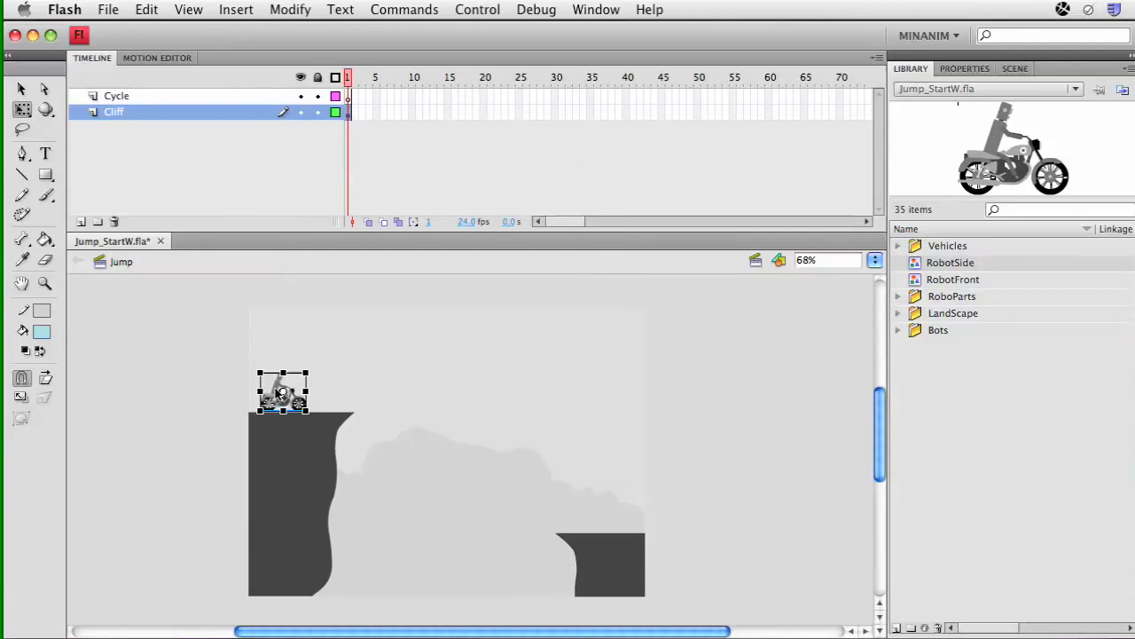
# Move the motorcycle from the Cliff layer to the Cycle layer, keeping its position on the stage
pyautogui.press('super+x')
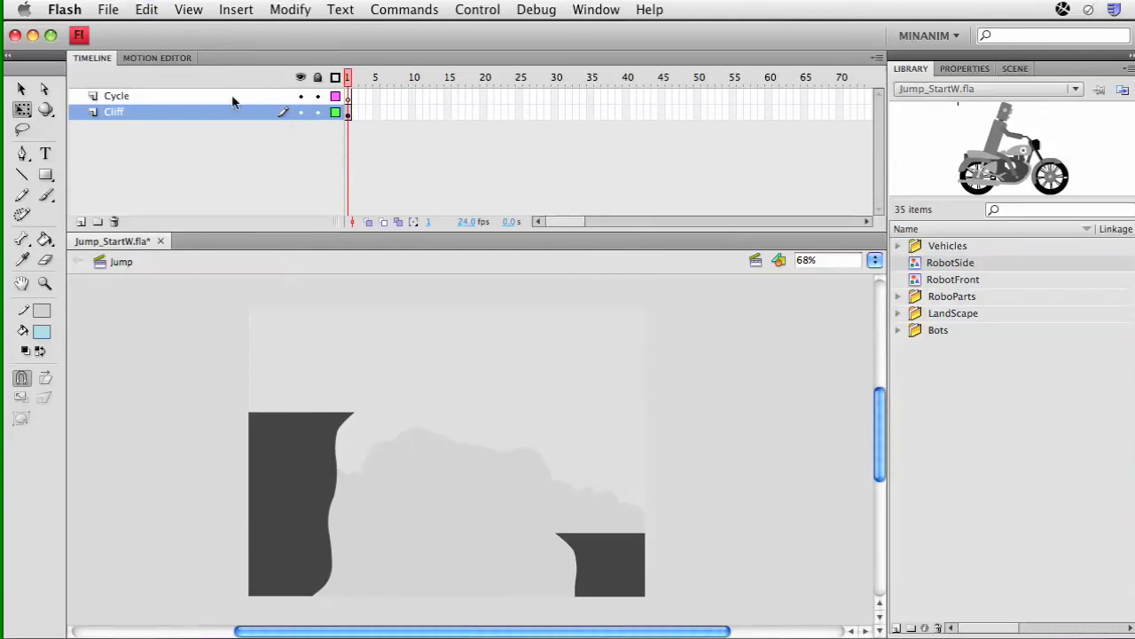
pyautogui.click(232, 97)
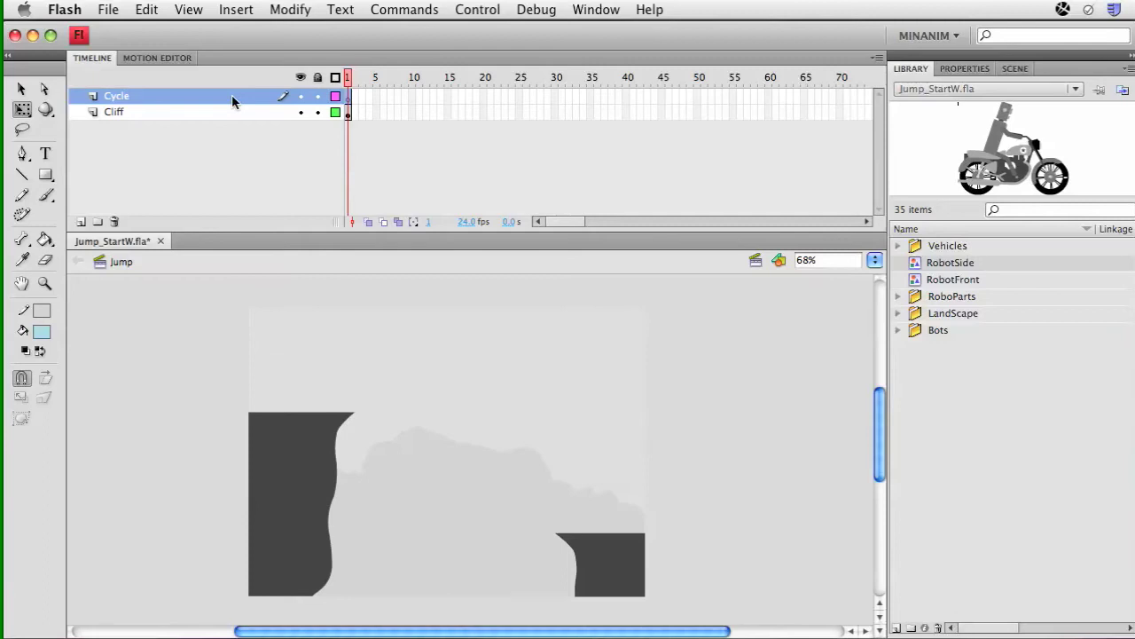
pyautogui.press('super+shift+v')
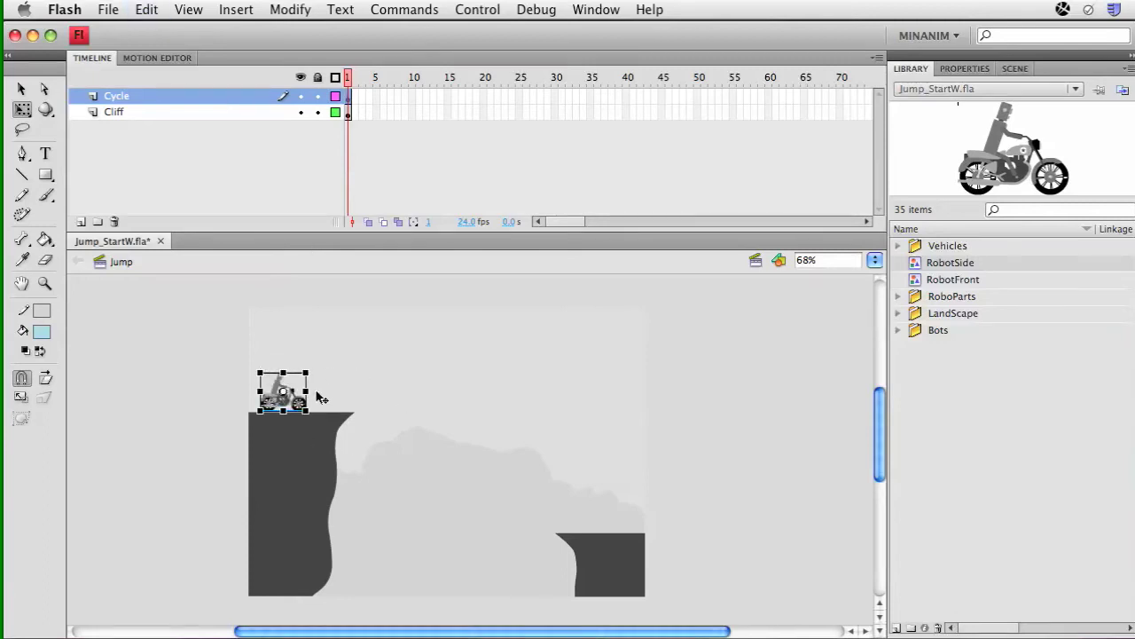
# Cut the motorcycle, try an ordinary paste, and cut it again to paste it in place on the Cycle layer
pyautogui.press('super+x')
pyautogui.press('super+v')
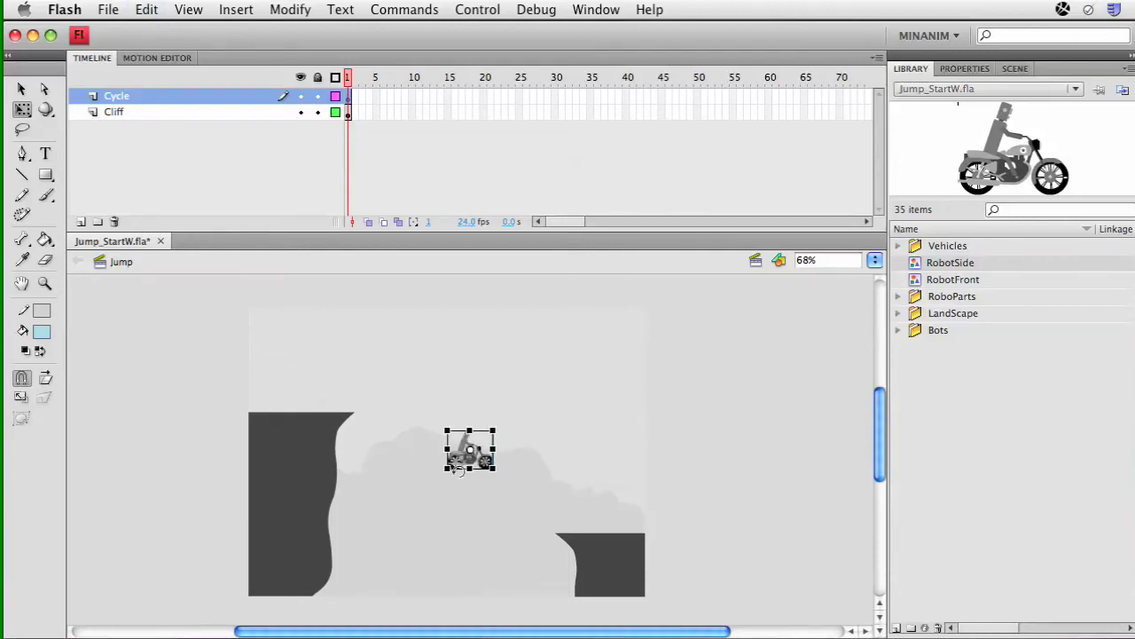
pyautogui.press('super+x')
pyautogui.press('super+shift+v')
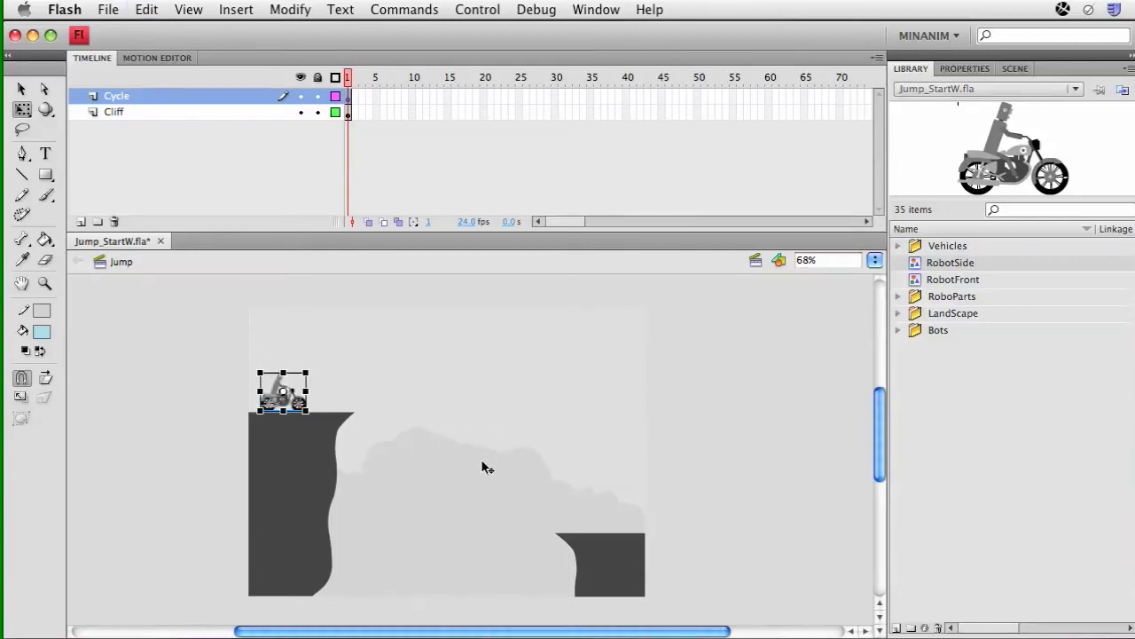
# Nudge the motorcycle down so that its wheels rest exactly on top of the left cliff
pyautogui.click(168, 380)
pyautogui.press('z')
pyautogui.moveTo(187, 343); pyautogui.dragTo(400, 446)
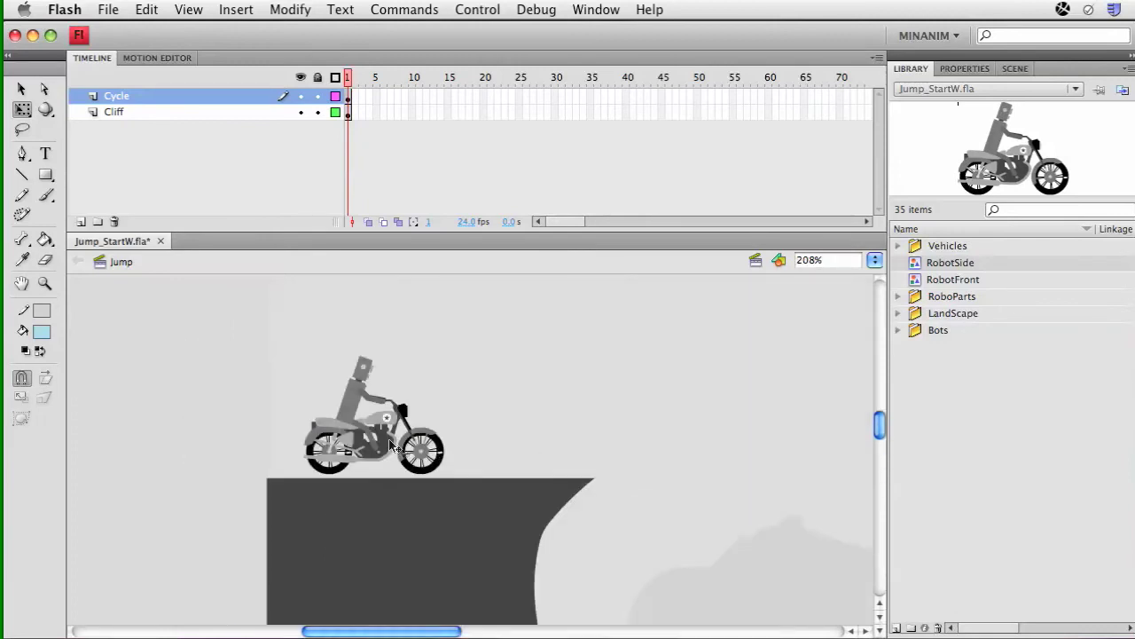
pyautogui.click(390, 444)
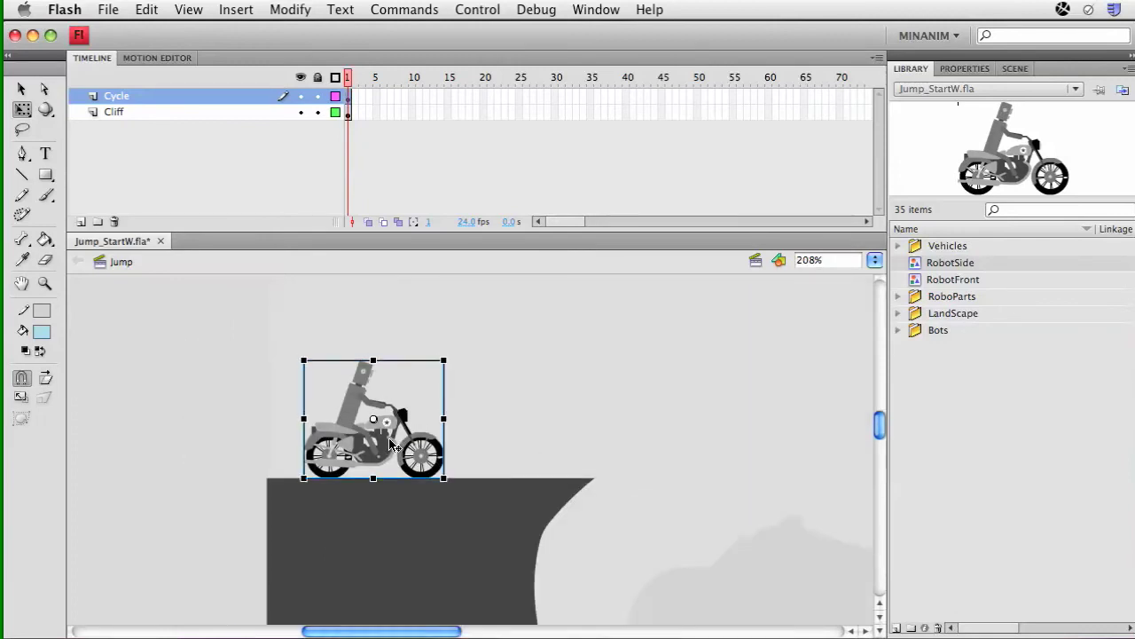
pyautogui.click(137, 409)
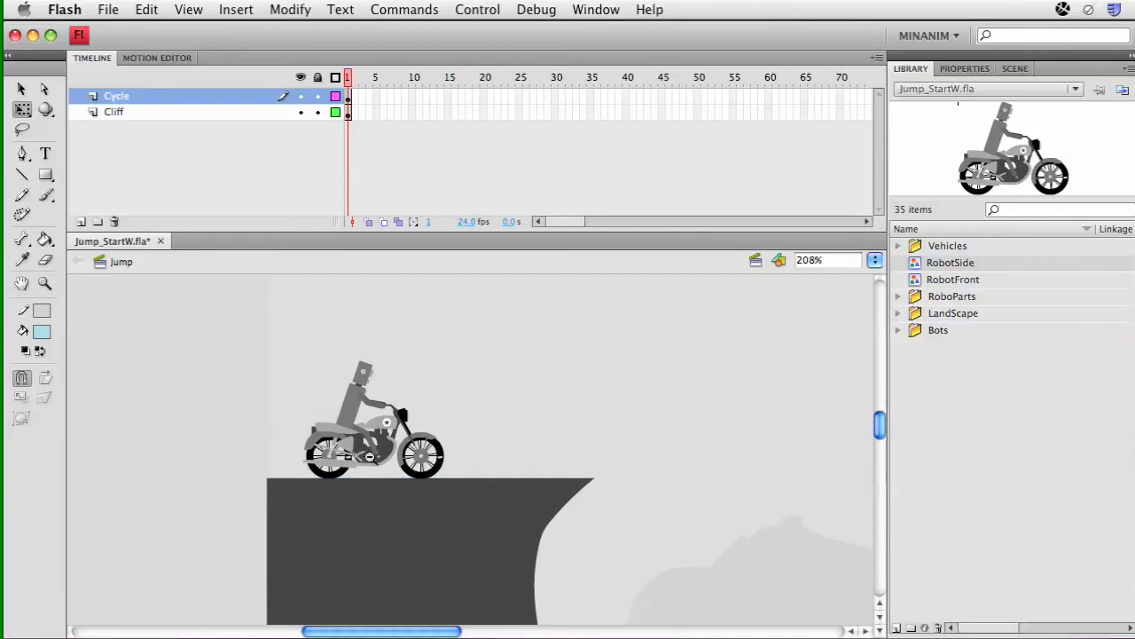
pyautogui.keyDown('alt'); pyautogui.click(370, 456); pyautogui.keyUp('alt')
pyautogui.moveTo(466, 465); pyautogui.dragTo(275, 441)
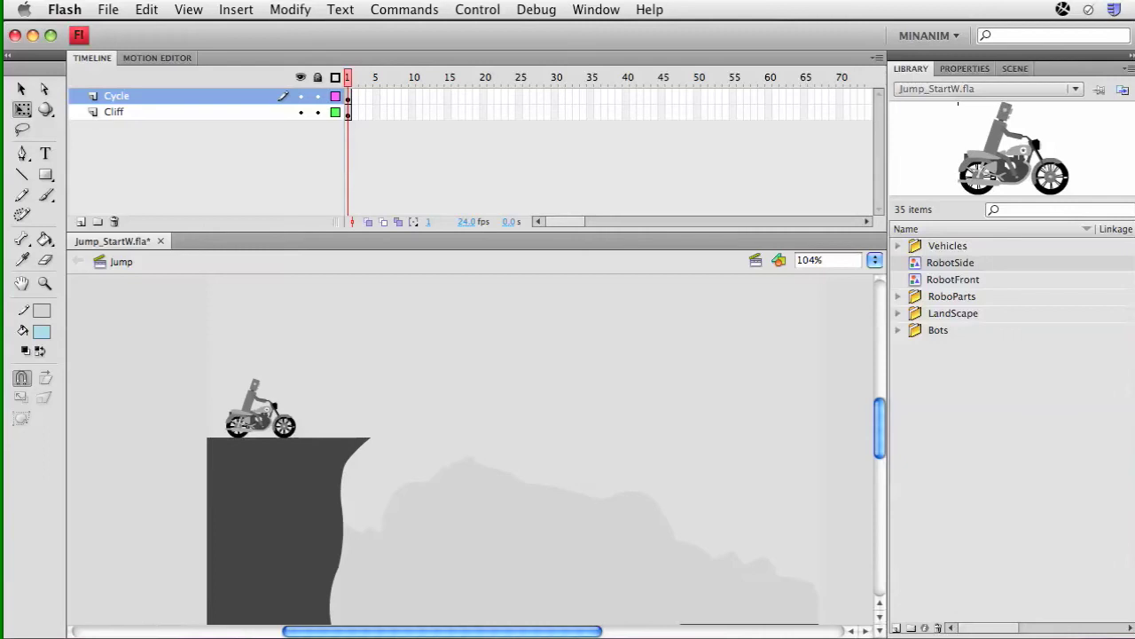
# Watch the completed Jump animation in Flash Player and close the player window
pyautogui.press('super+Return')
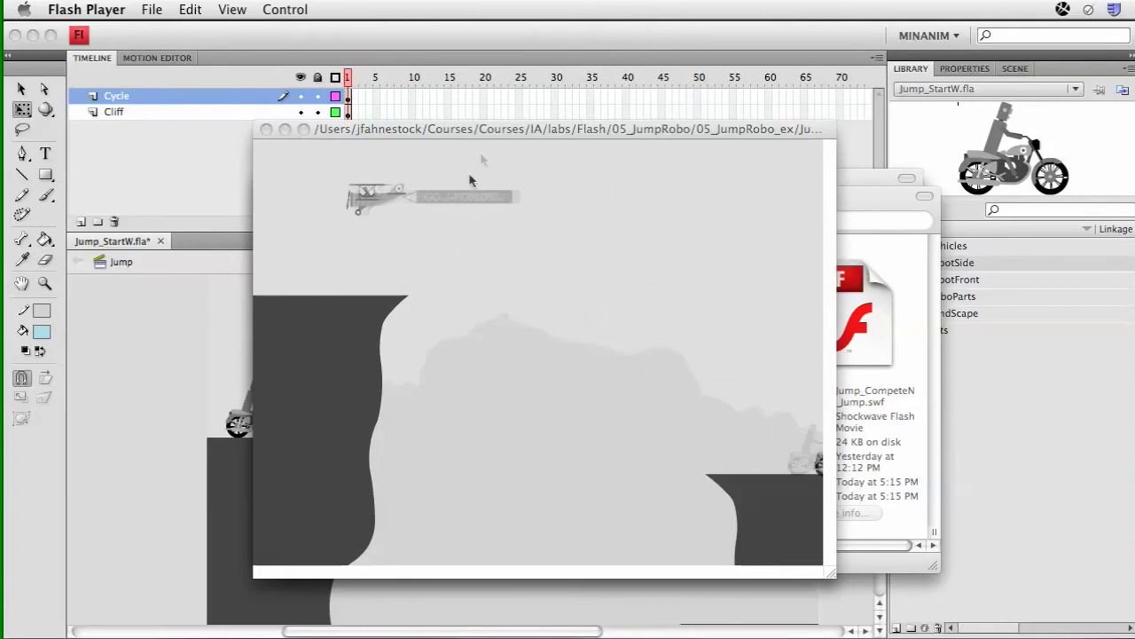
pyautogui.press('super+w')
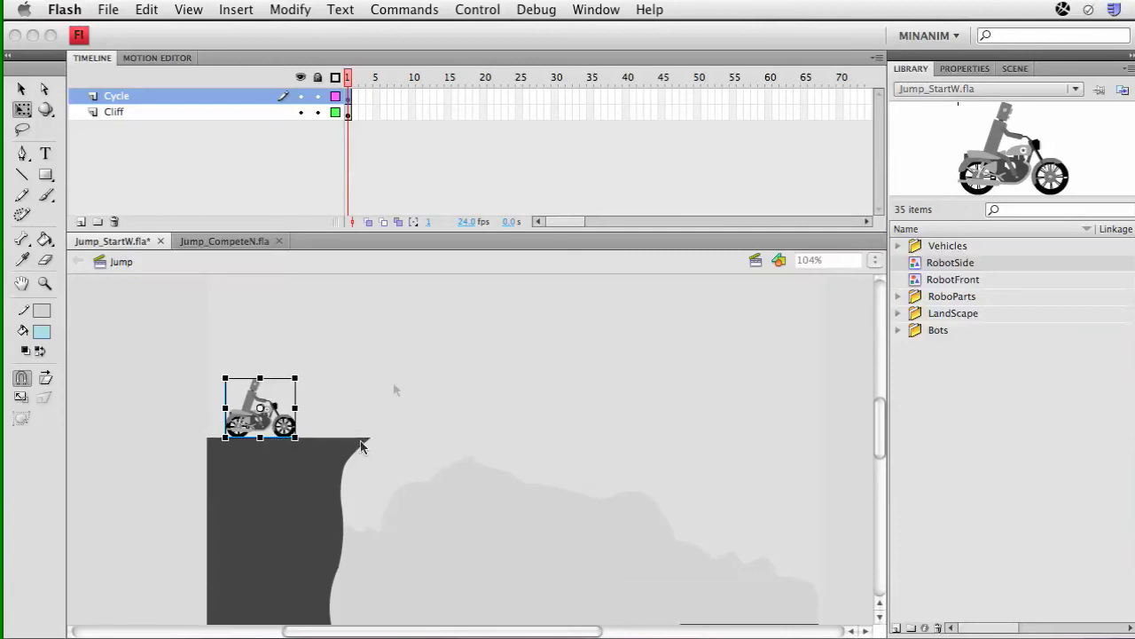
# Extend both the Cycle and Cliff layers to frame 10
pyautogui.click(422, 107)
pyautogui.click(413, 97)
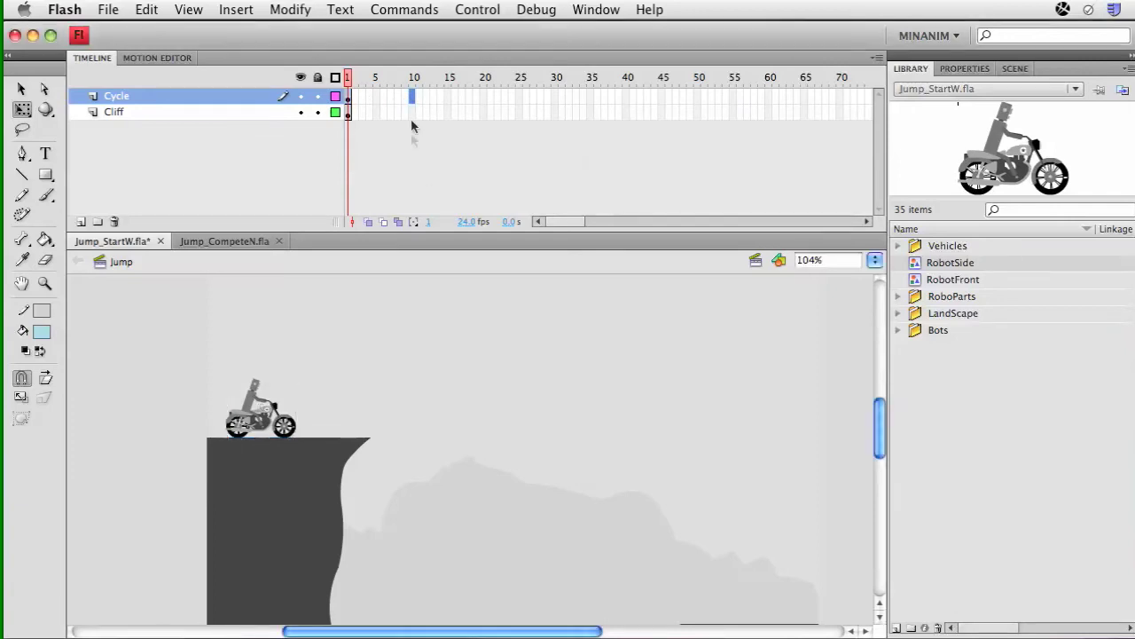
pyautogui.press('F5')
pyautogui.click(411, 111)
pyautogui.press('F5')
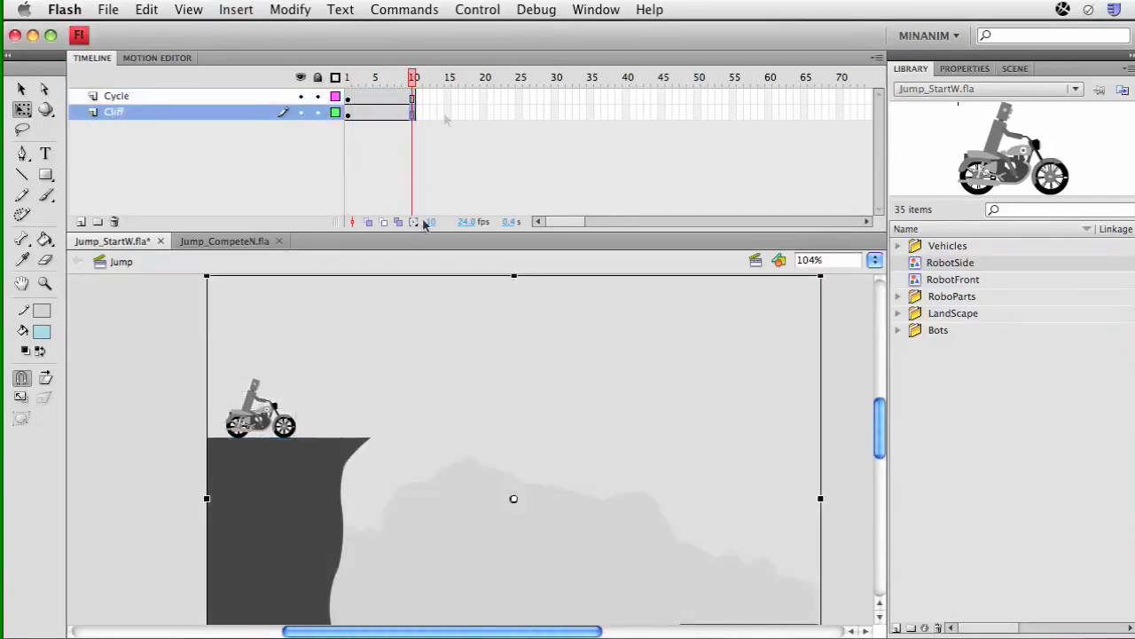
# Create a motion tween for the motorcycle across frames 1 to 10 of the Cycle layer
pyautogui.click(344, 75)
pyautogui.moveTo(338, 72)
pyautogui.mouseDown()
pyautogui.moveTo(423, 78)
pyautogui.moveTo(348, 78)
pyautogui.mouseUp()
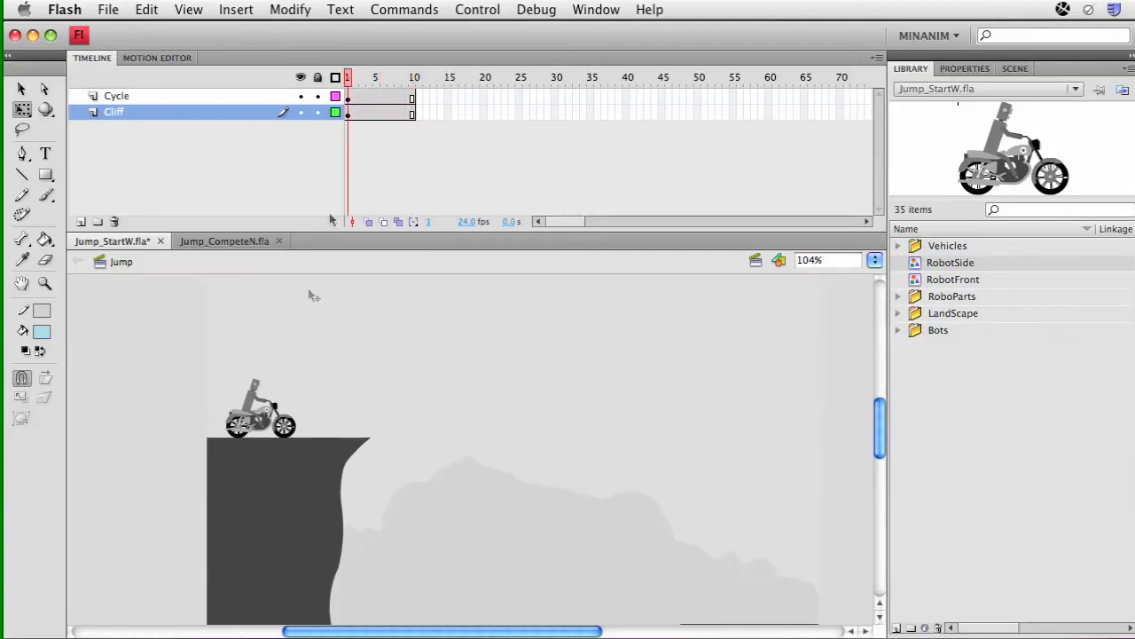
pyautogui.click(269, 417)
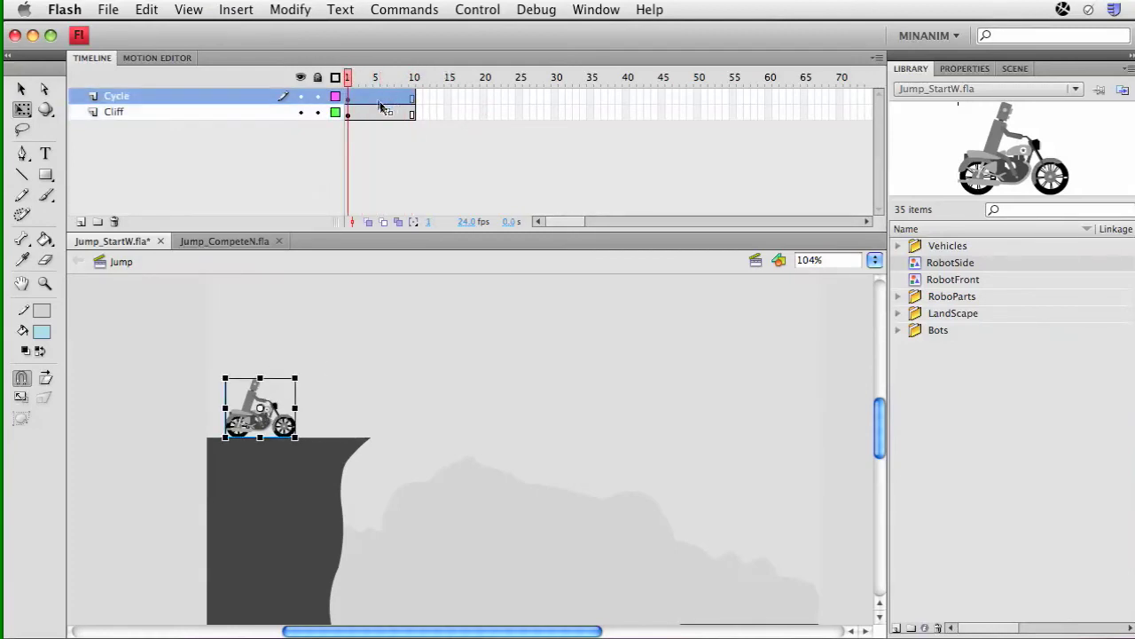
pyautogui.click(377, 97)
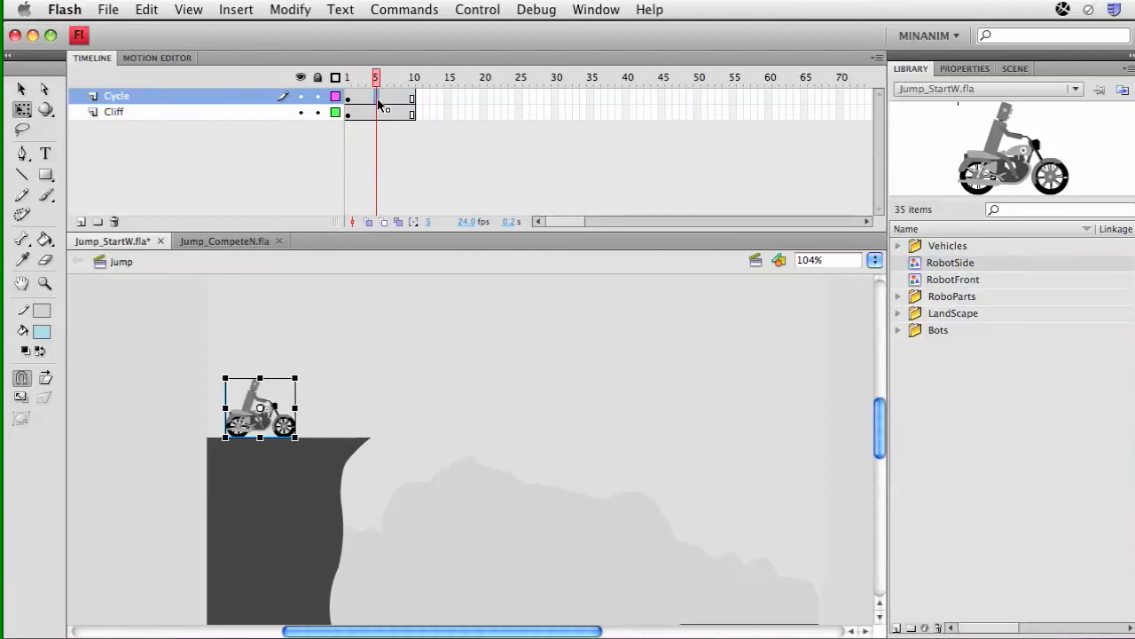
pyautogui.rightClick(379, 103)
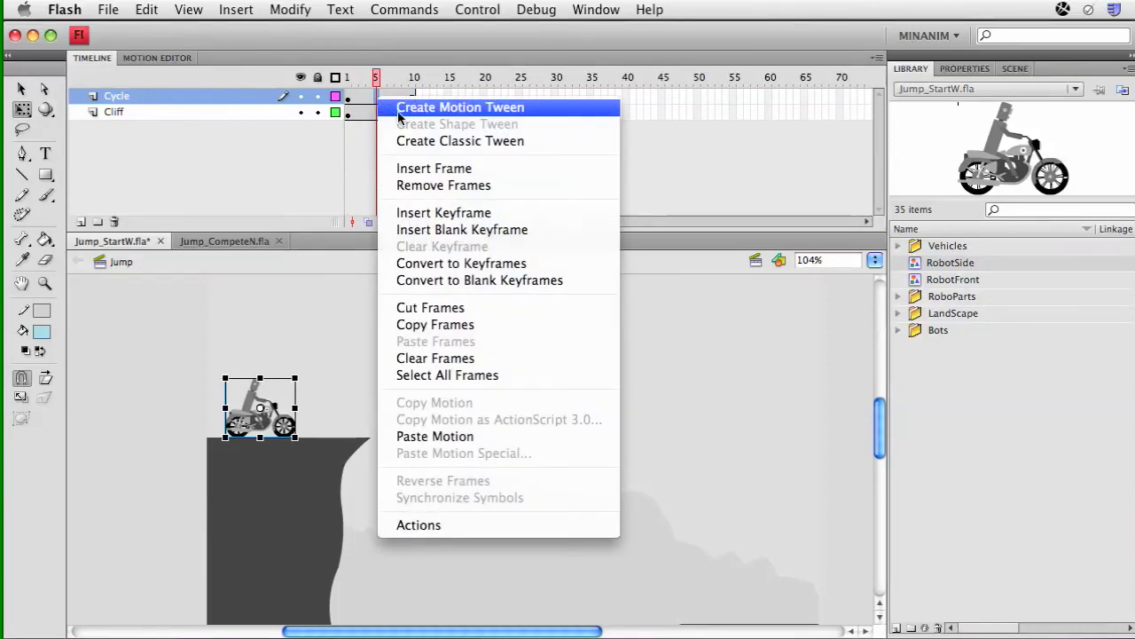
pyautogui.click(387, 108)
# Place the motorcycle just off the stage beside the left cliff at frame 1 and on the cliff's far edge at frame 10, and play the tween
pyautogui.moveTo(347, 77)
pyautogui.mouseDown()
pyautogui.moveTo(398, 77)
pyautogui.moveTo(341, 75)
pyautogui.mouseUp()
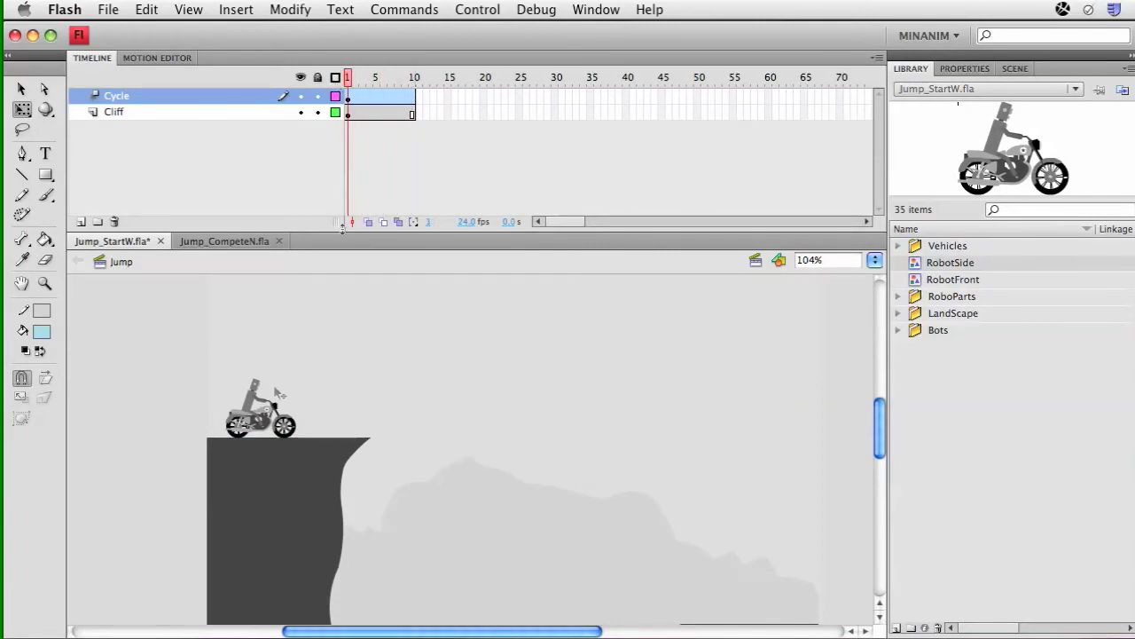
pyautogui.moveTo(268, 401); pyautogui.dragTo(175, 401)
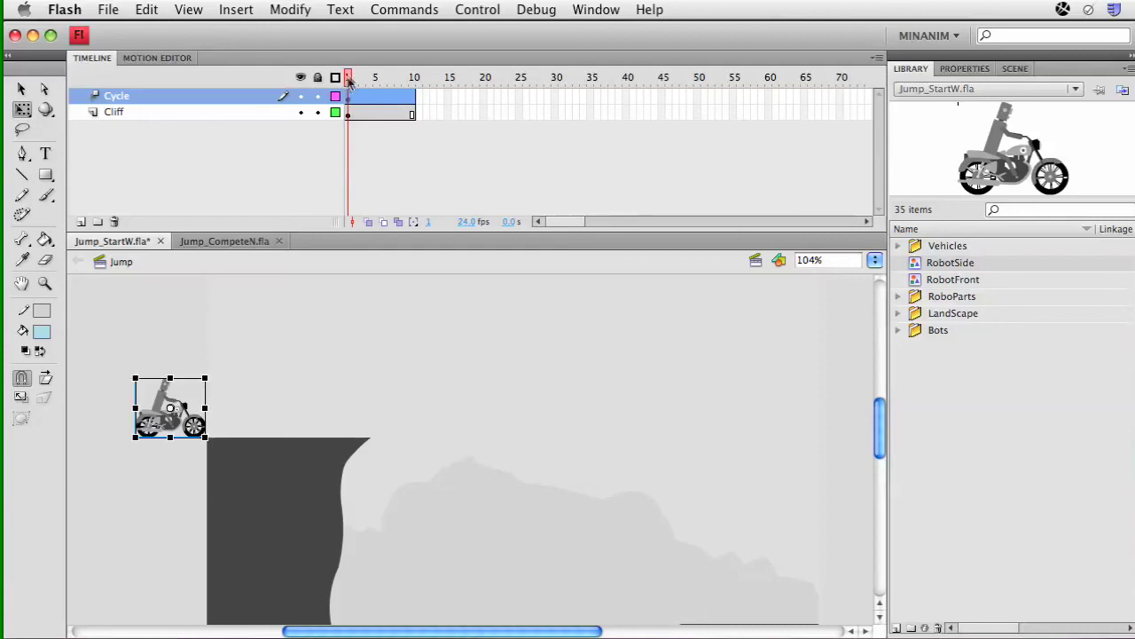
pyautogui.moveTo(349, 80); pyautogui.dragTo(414, 78)
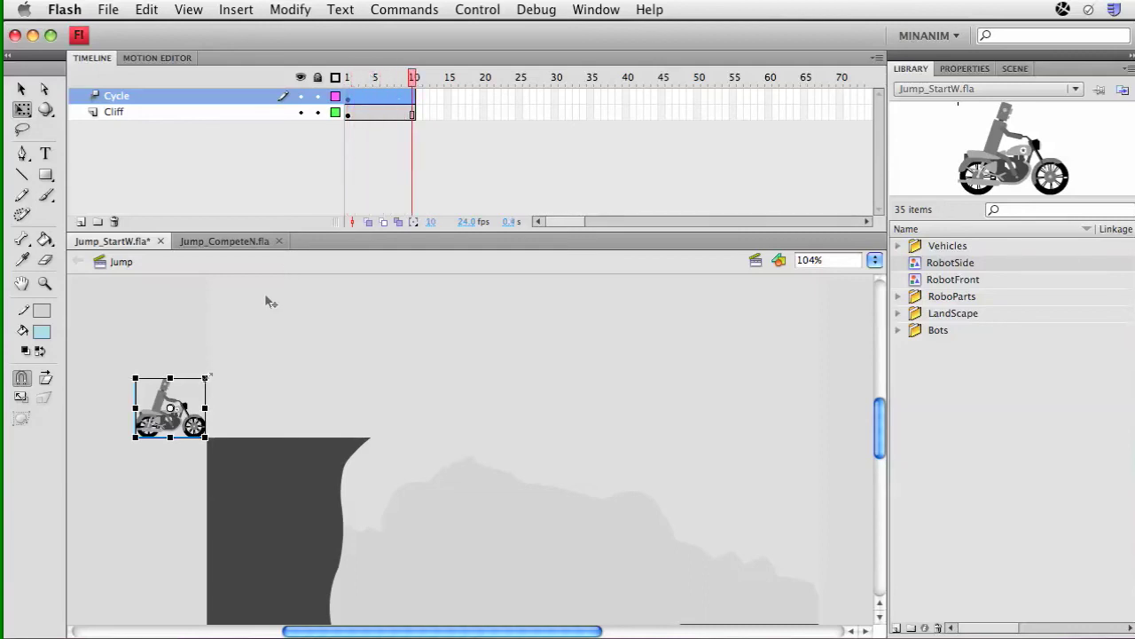
pyautogui.moveTo(187, 415); pyautogui.dragTo(398, 413)
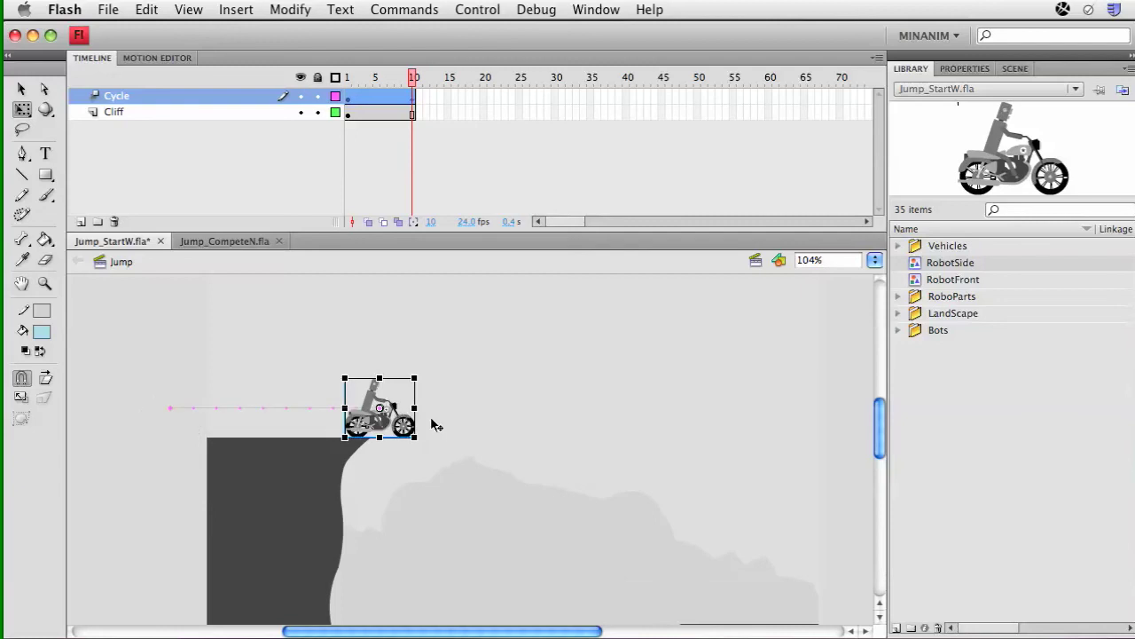
pyautogui.press('Return')
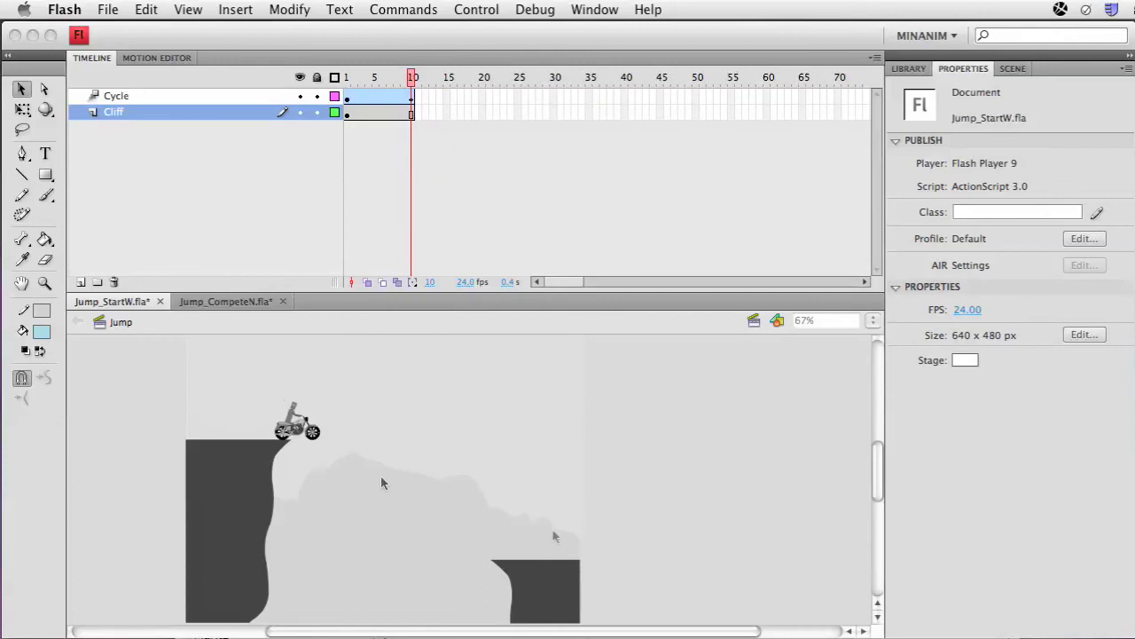
# Insert a blank keyframe at frame 11 of the Cycle layer and extend the Cliff layer to frame 50
pyautogui.click(417, 98)
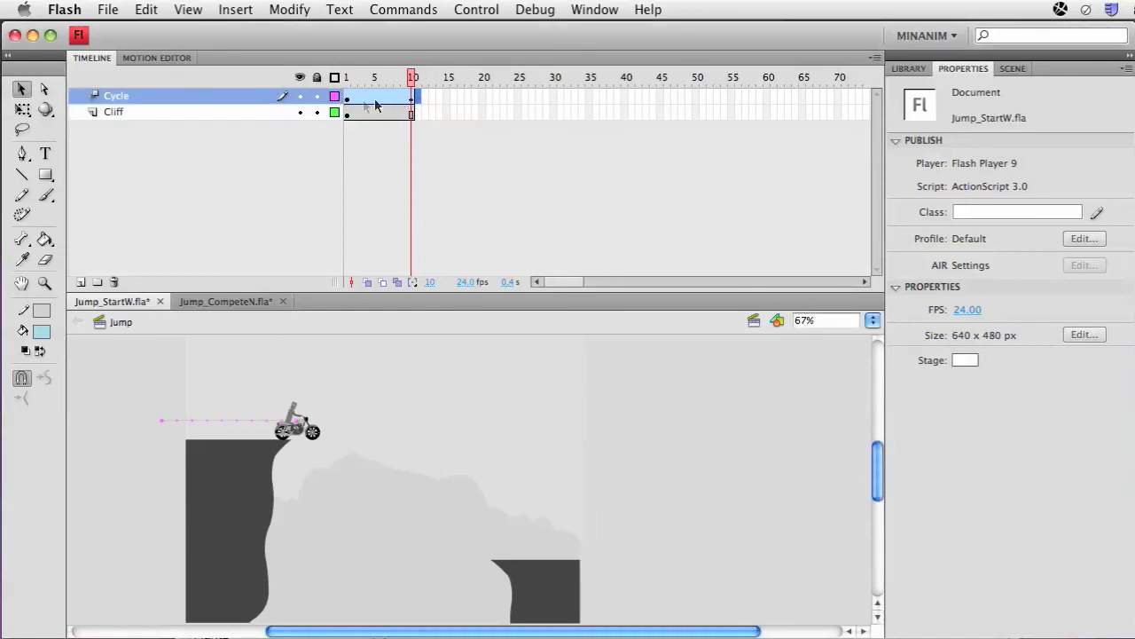
pyautogui.click(416, 98)
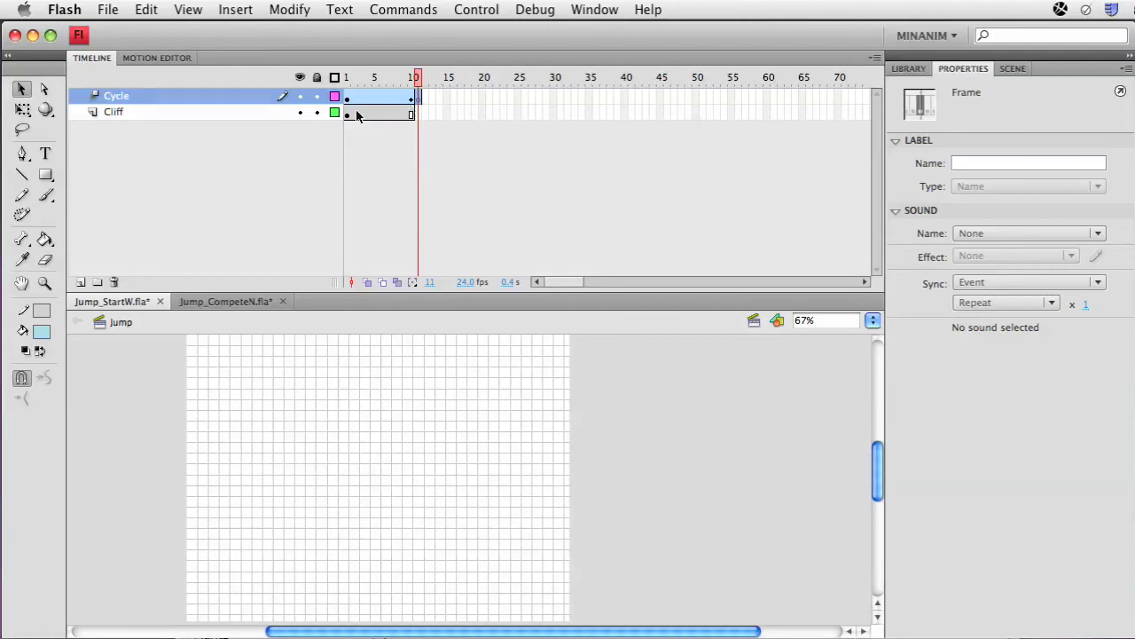
pyautogui.click(695, 112)
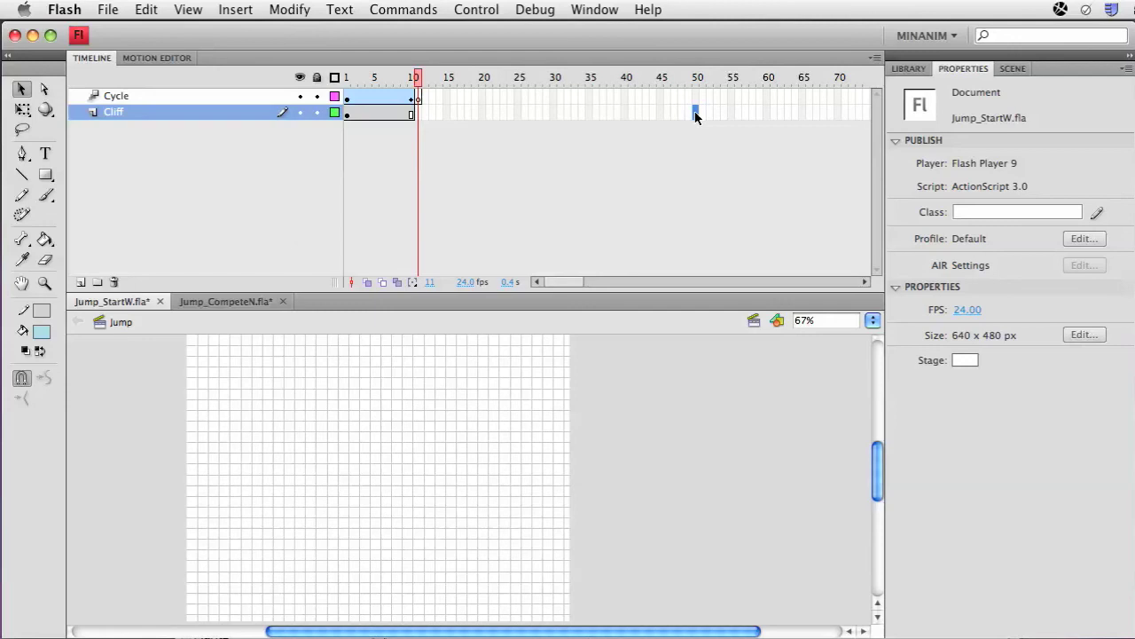
pyautogui.press('F5')
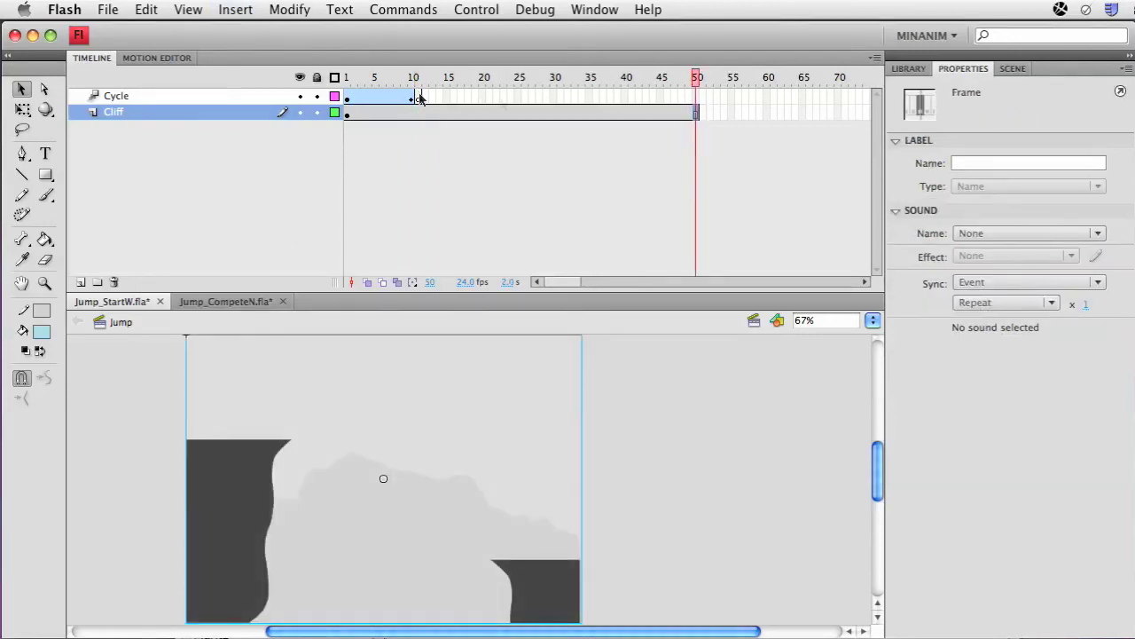
# Copy the motorcycle from frame 10 of the Cycle layer and paste it in place on frame 11
pyautogui.moveTo(696, 78); pyautogui.dragTo(412, 82)
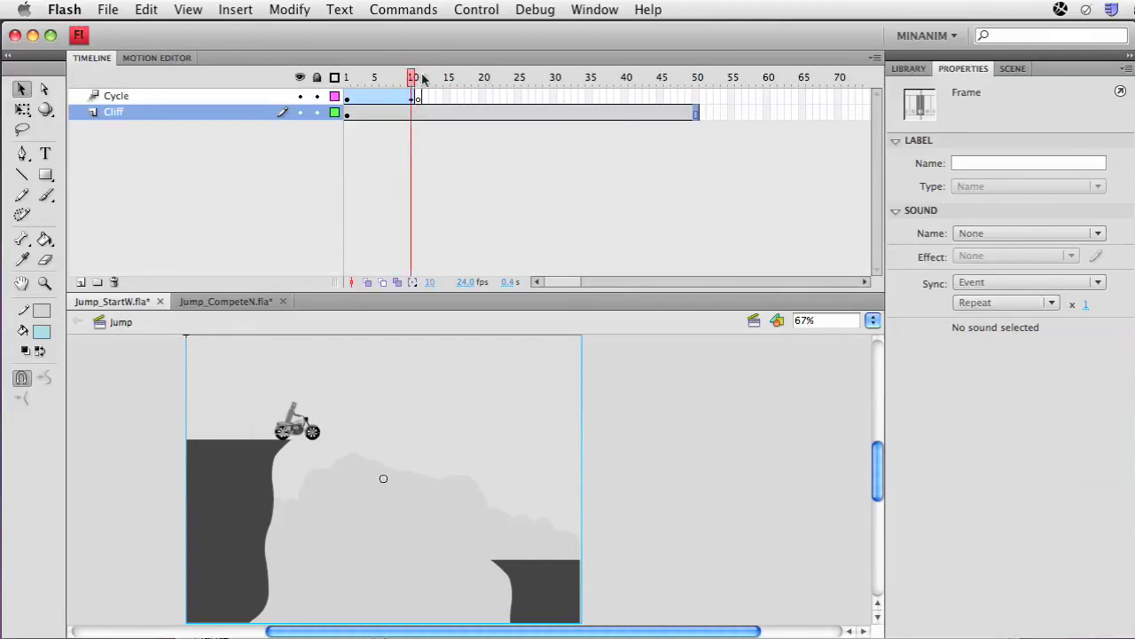
pyautogui.click(304, 424)
pyautogui.click(302, 427)
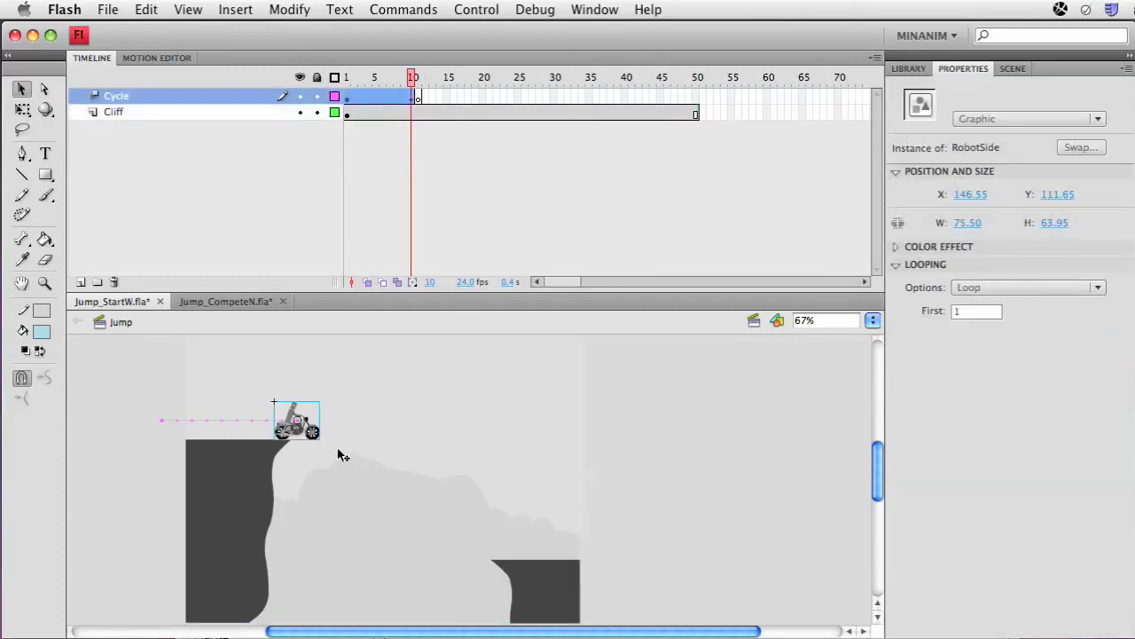
pyautogui.press('super+c')
pyautogui.click(418, 98)
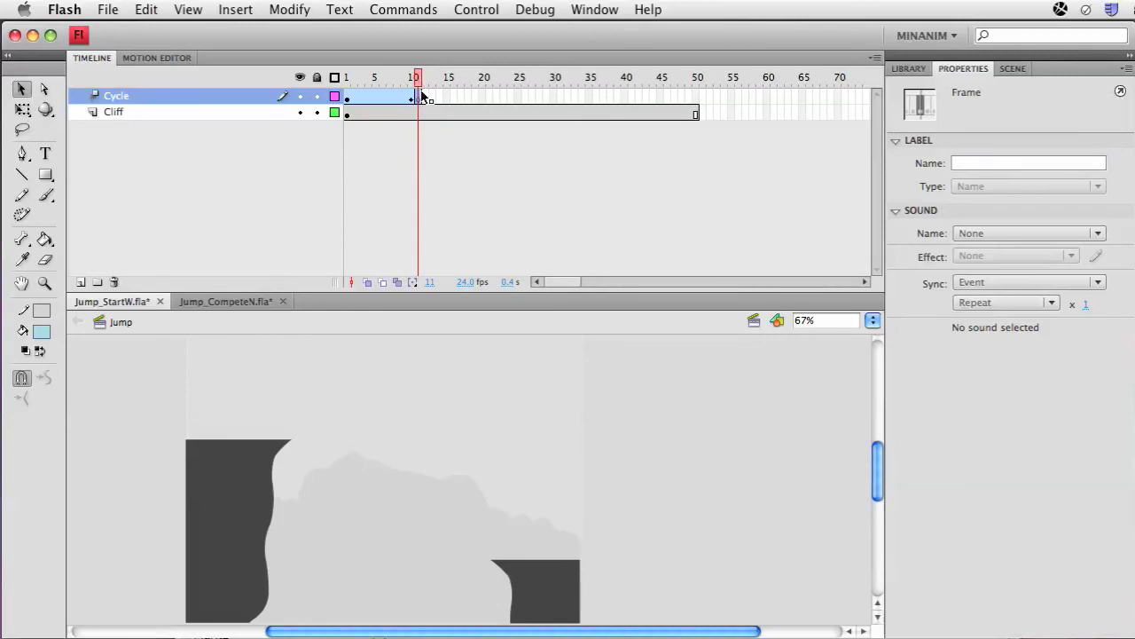
pyautogui.press('super+shift+v')
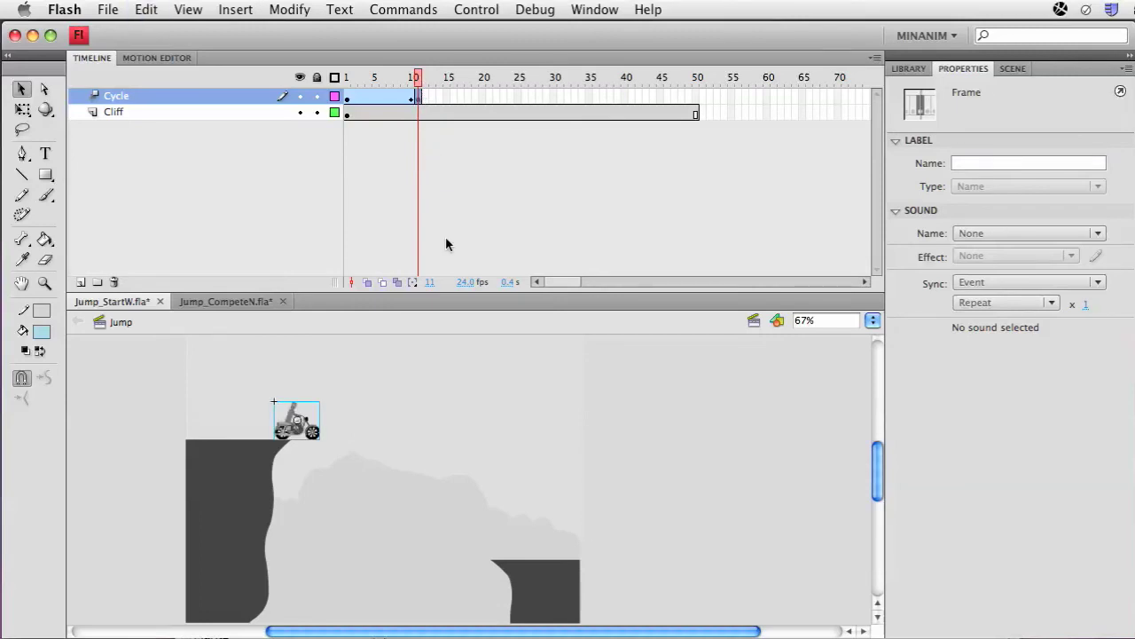
# Shift the motorcycle at frame 11 30 px to the right, past the cliff edge, and tilt its front wheel upward with Free Transform
pyautogui.hotkey('shift', 'Right')
pyautogui.hotkey('shift', 'Right')
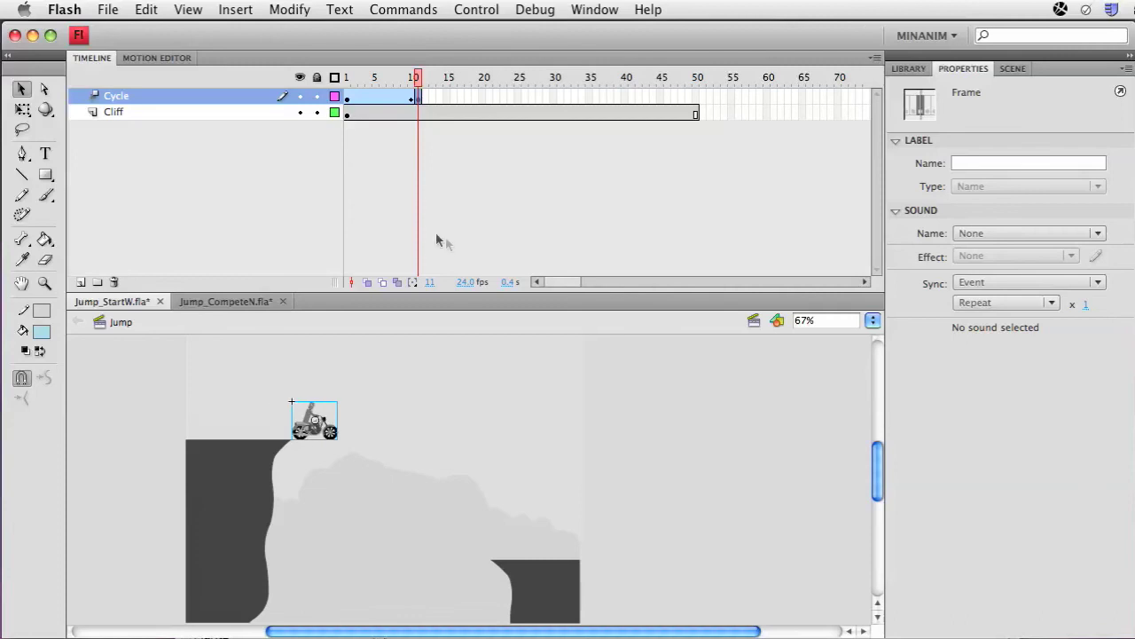
pyautogui.click(23, 109)
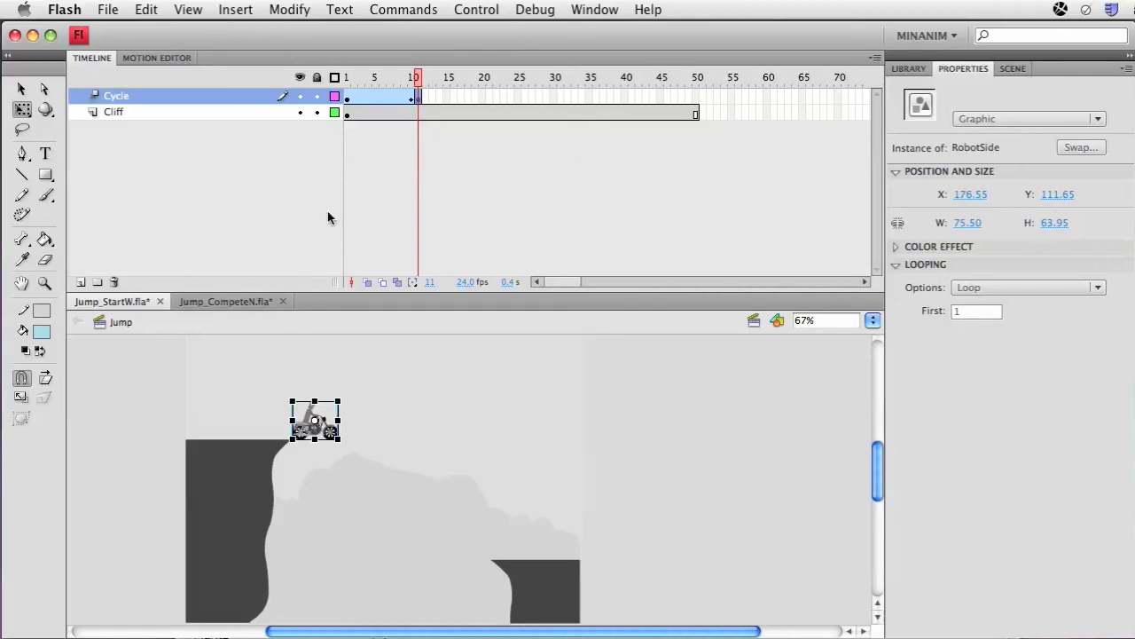
pyautogui.moveTo(347, 393); pyautogui.dragTo(347, 384)
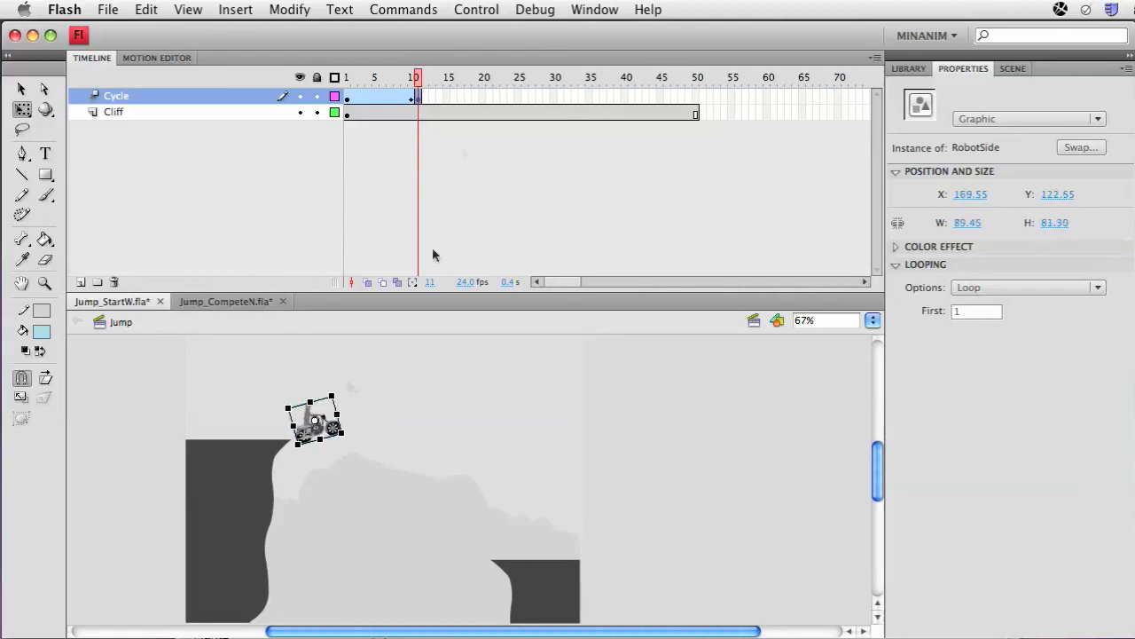
pyautogui.moveTo(417, 79)
pyautogui.mouseDown()
pyautogui.moveTo(355, 76)
pyautogui.moveTo(420, 73)
pyautogui.mouseUp()
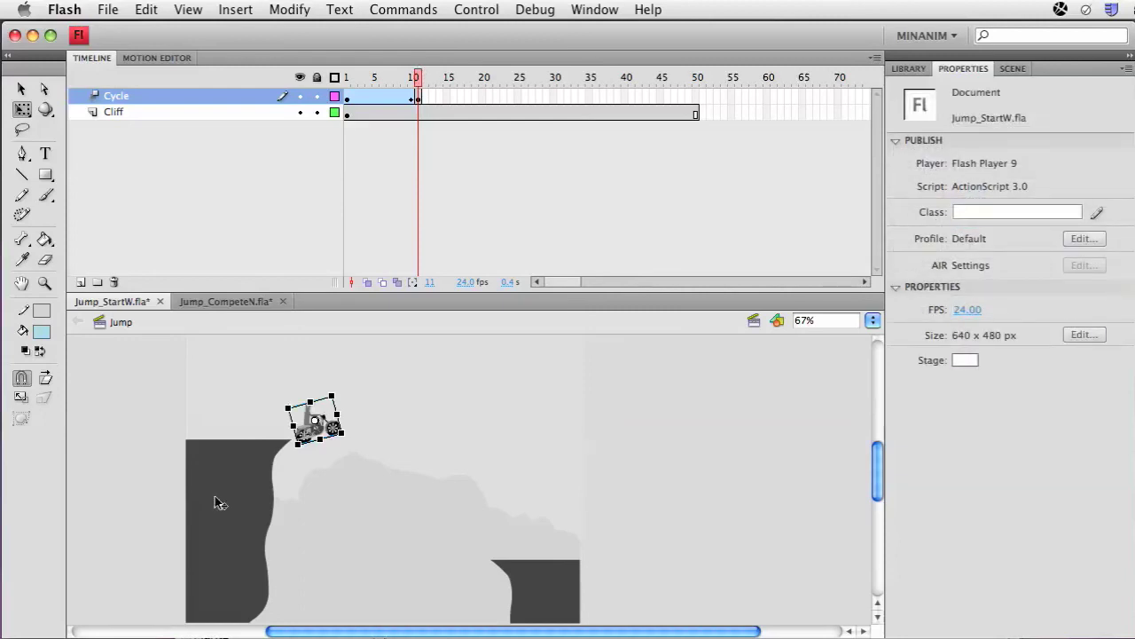
# Extend the Cycle layer to frame 35, create a motion tween from frame 11 onward, and go to frame 35
pyautogui.click(589, 97)
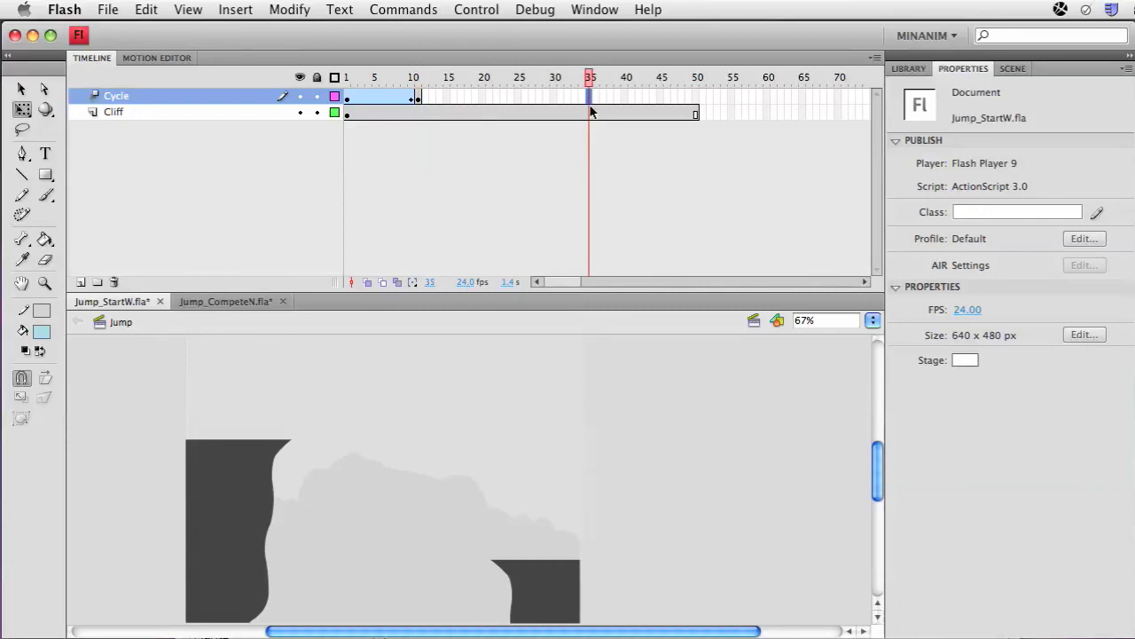
pyautogui.press('F6')
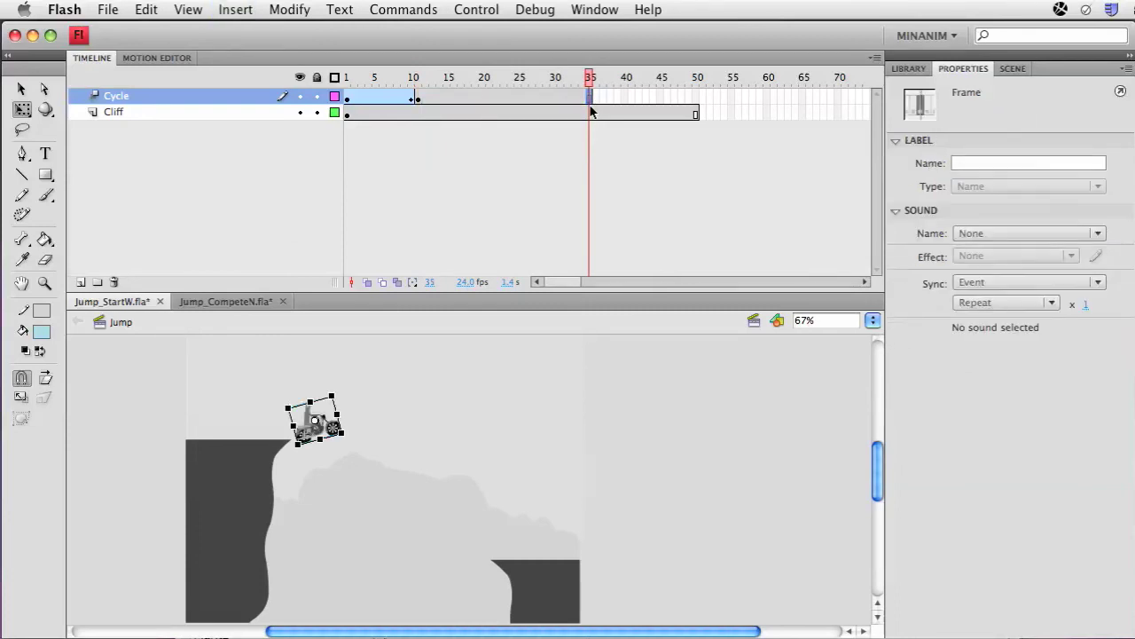
pyautogui.click(513, 98)
pyautogui.rightClick(513, 98)
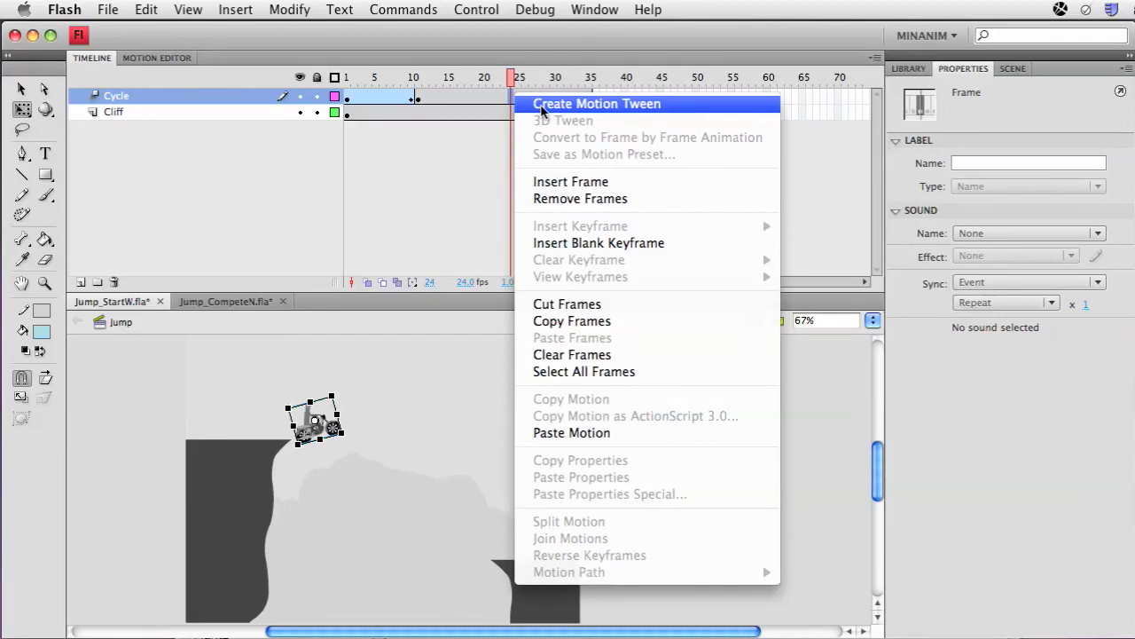
pyautogui.click(542, 104)
pyautogui.moveTo(514, 76); pyautogui.dragTo(591, 71)
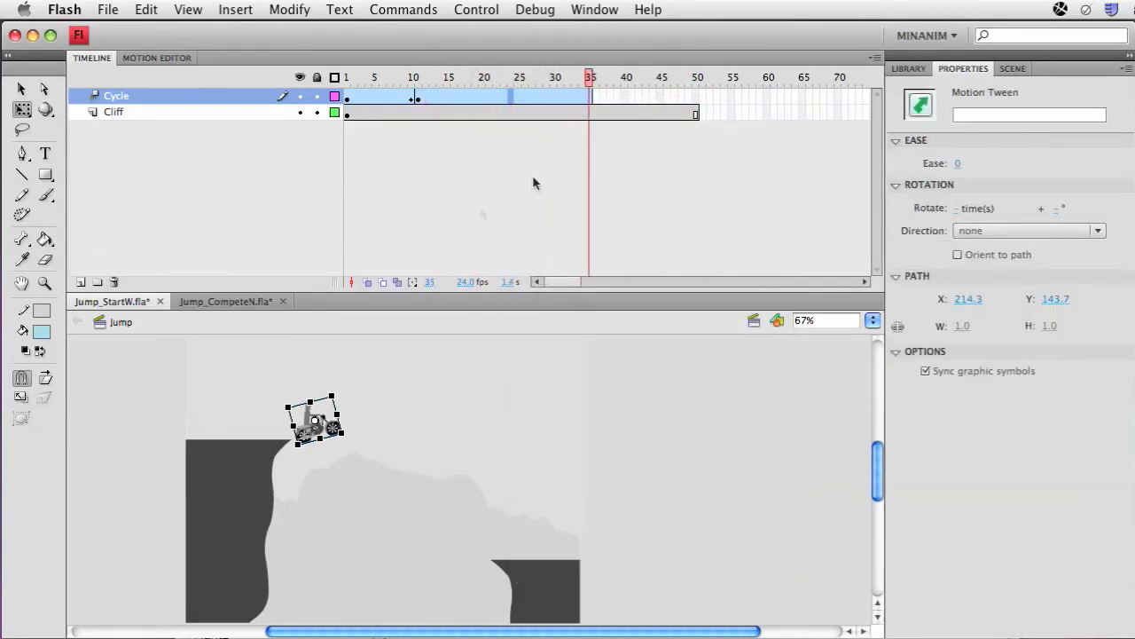
# Move the frame 35 motorcycle to just above the lower cliff's near edge and rotate its front wheel further upward
pyautogui.moveTo(306, 433); pyautogui.dragTo(507, 545)
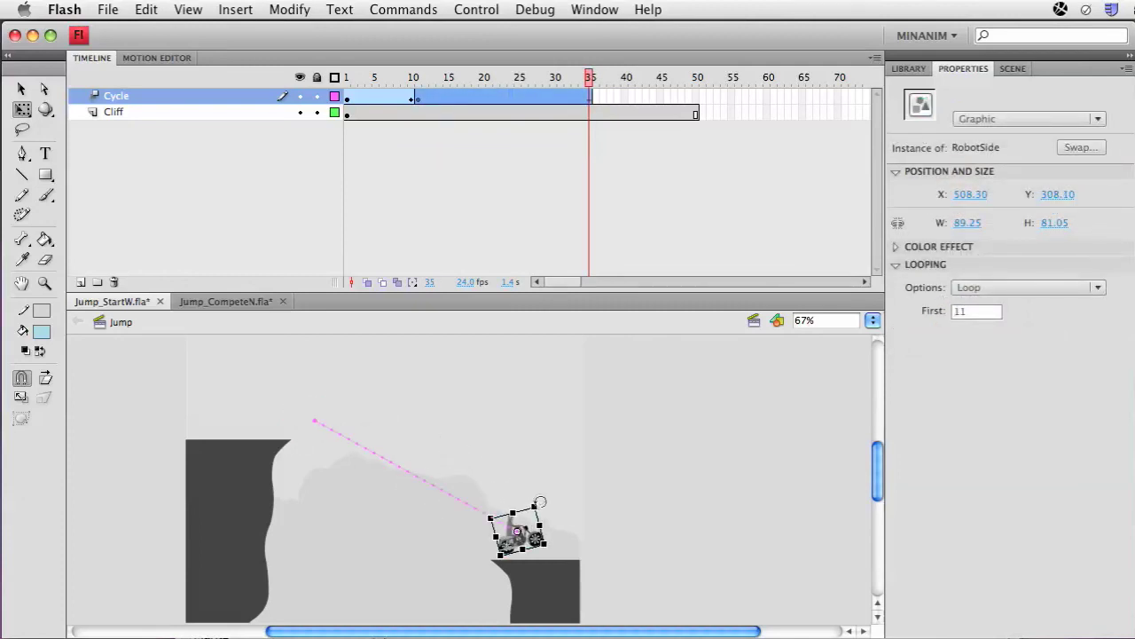
pyautogui.moveTo(541, 494); pyautogui.dragTo(531, 489)
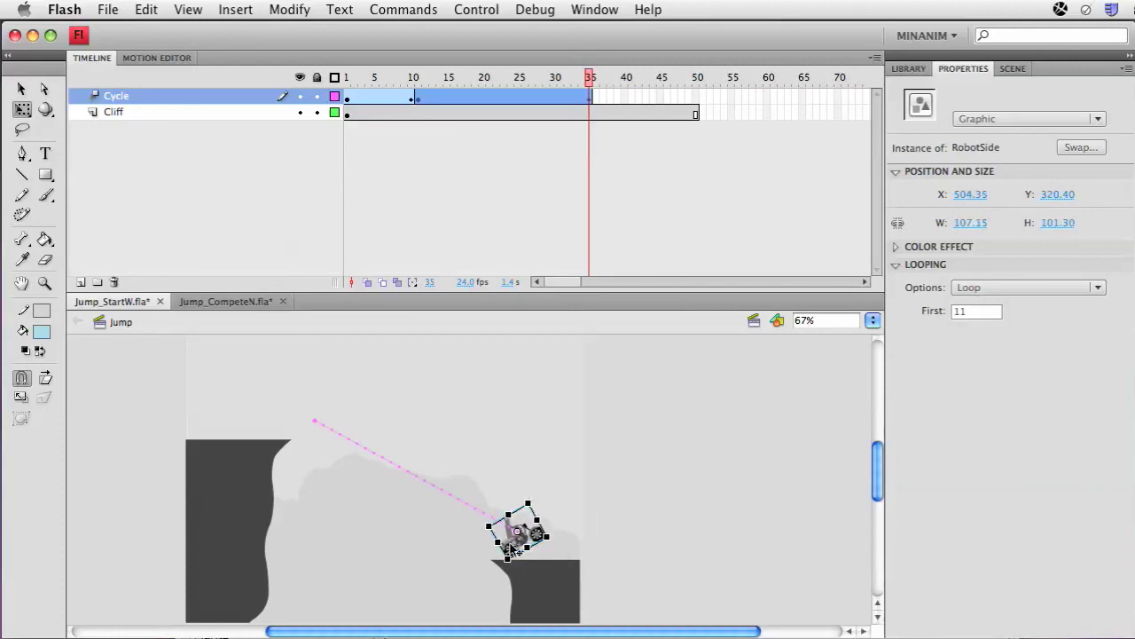
pyautogui.click(633, 573)
# Bend the straight motion path between the cliffs into an upward arc with the Selection tool
pyautogui.moveTo(444, 494); pyautogui.dragTo(576, 593)
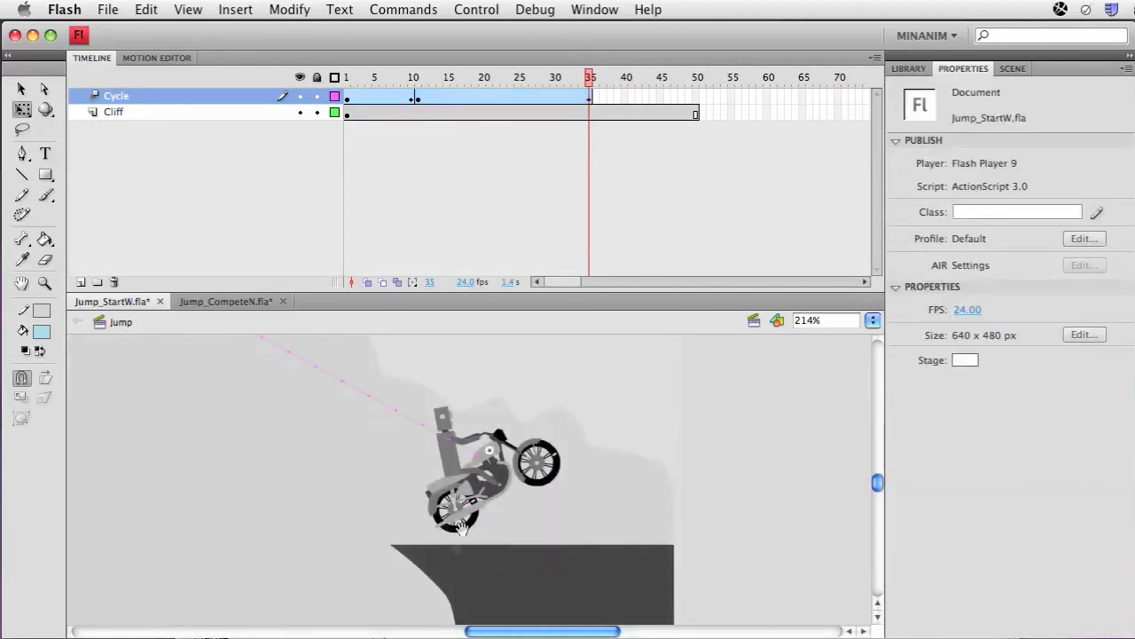
pyautogui.keyDown('alt'); pyautogui.click(404, 527); pyautogui.keyUp('alt')
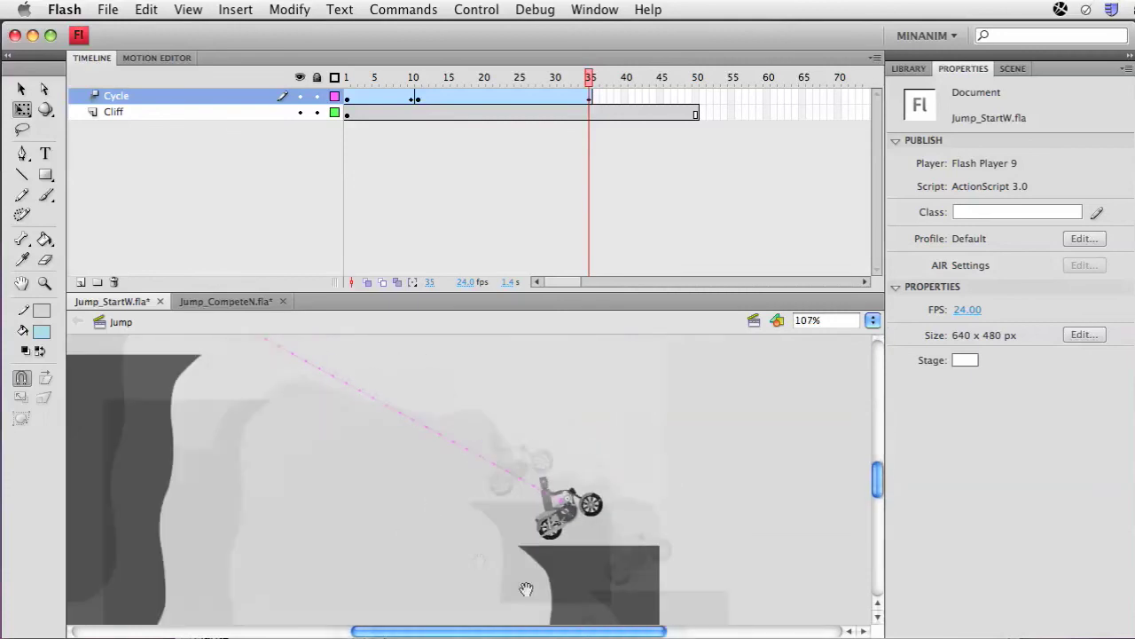
pyautogui.moveTo(526, 589); pyautogui.dragTo(547, 598)
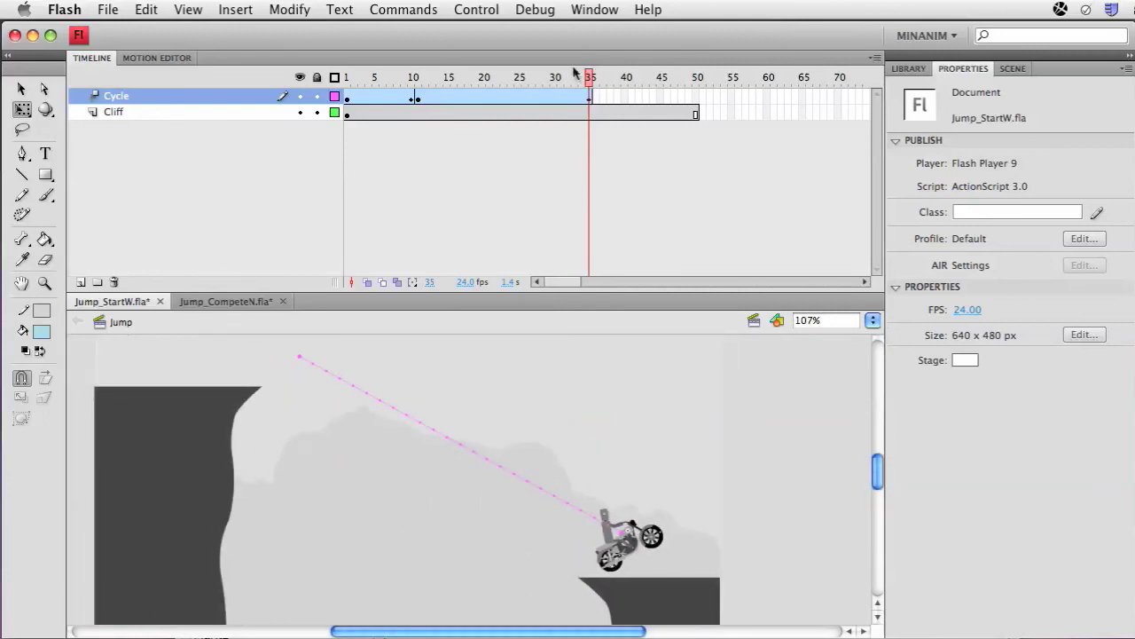
pyautogui.moveTo(586, 77); pyautogui.dragTo(526, 112)
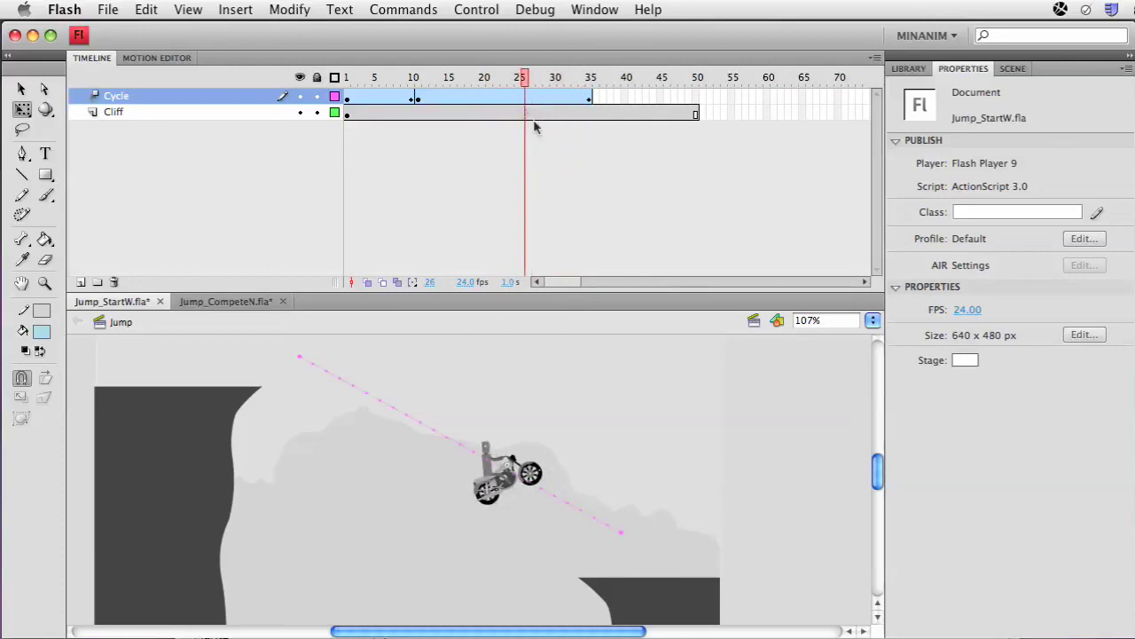
pyautogui.click(22, 88)
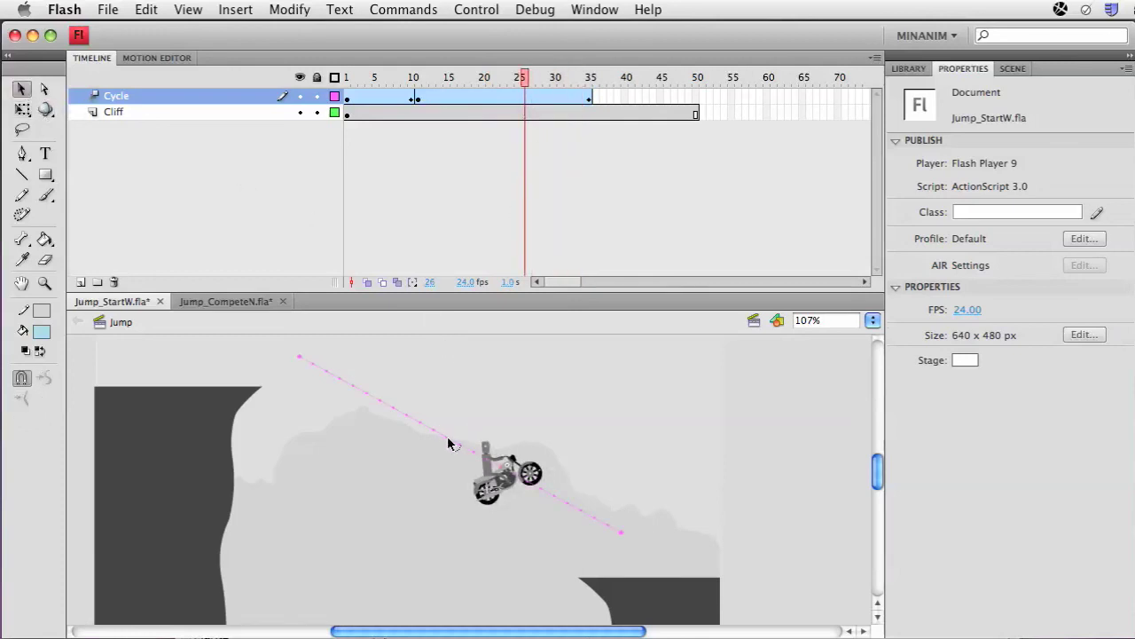
pyautogui.moveTo(447, 436); pyautogui.dragTo(476, 414)
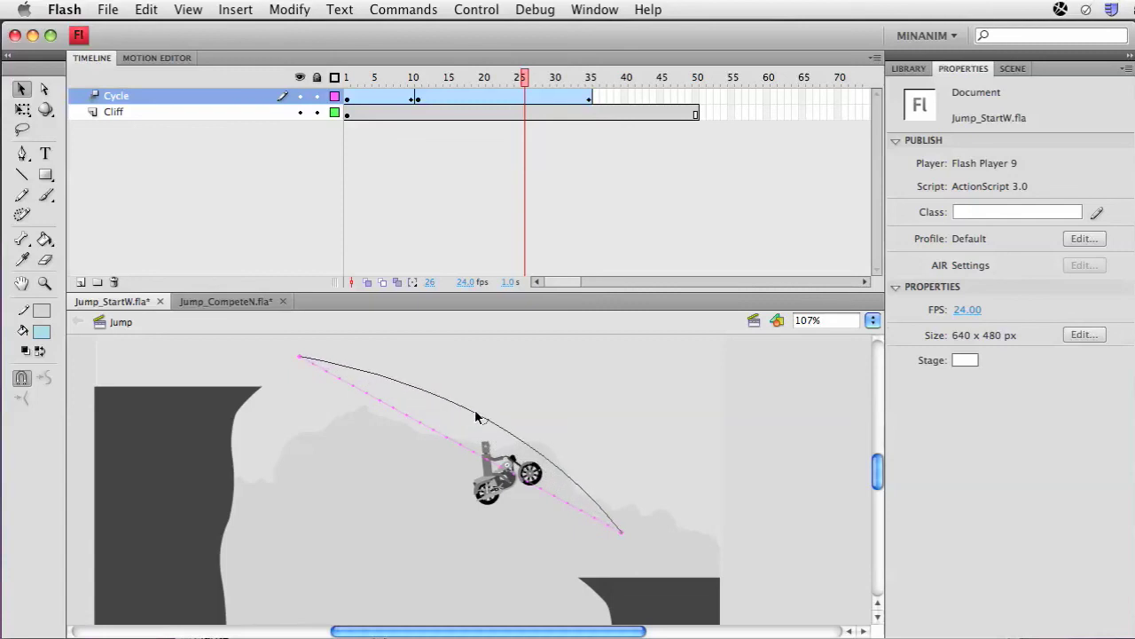
pyautogui.moveTo(476, 417); pyautogui.dragTo(485, 415)
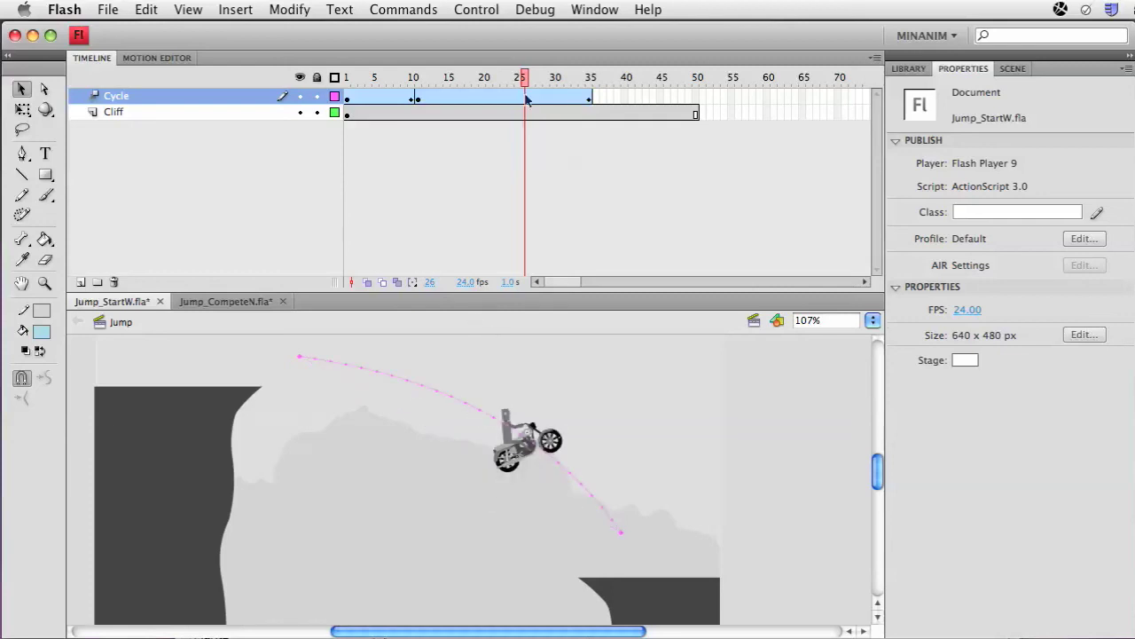
# Preview the leap by testing the Jump scene and scrubbing through its tween to just past frame 35
pyautogui.moveTo(525, 78); pyautogui.dragTo(402, 78)
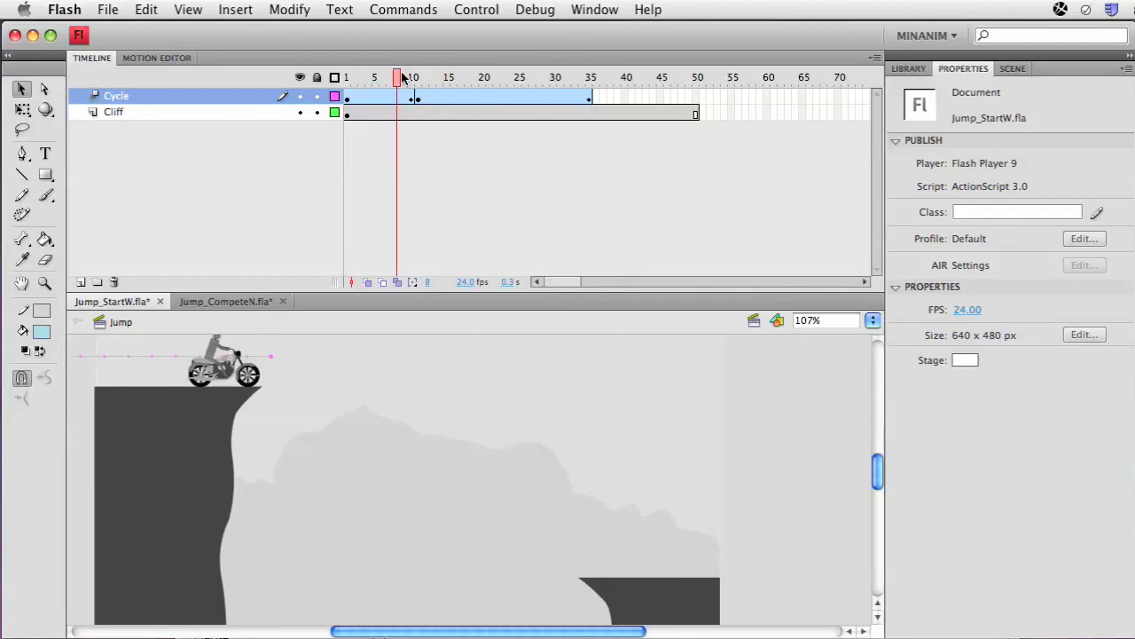
pyautogui.press('super+Return')
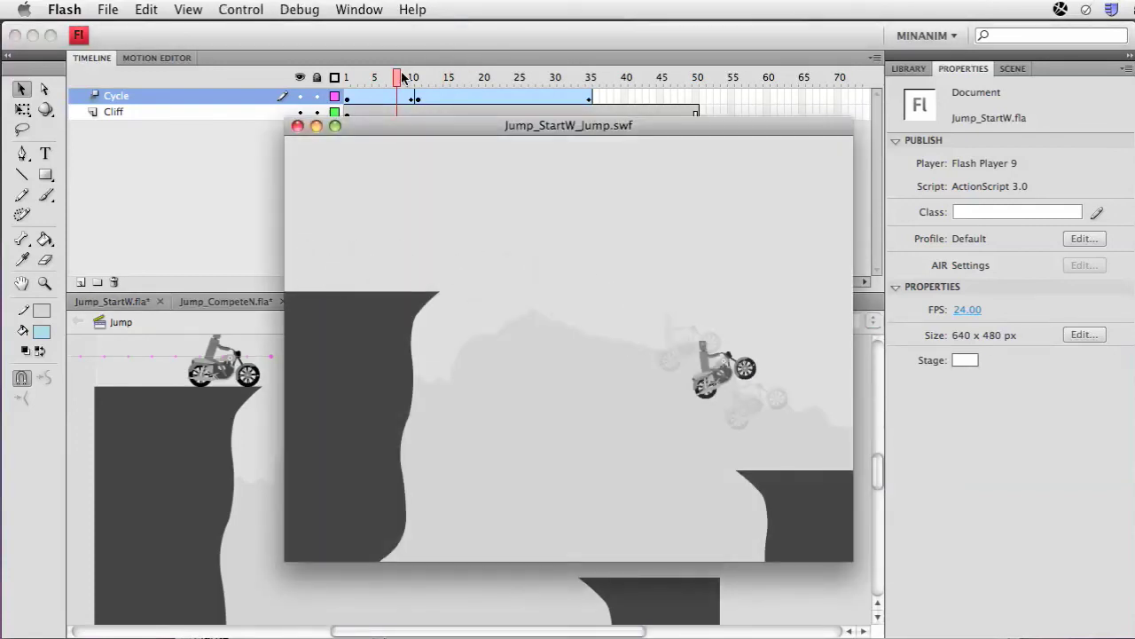
pyautogui.click(299, 126)
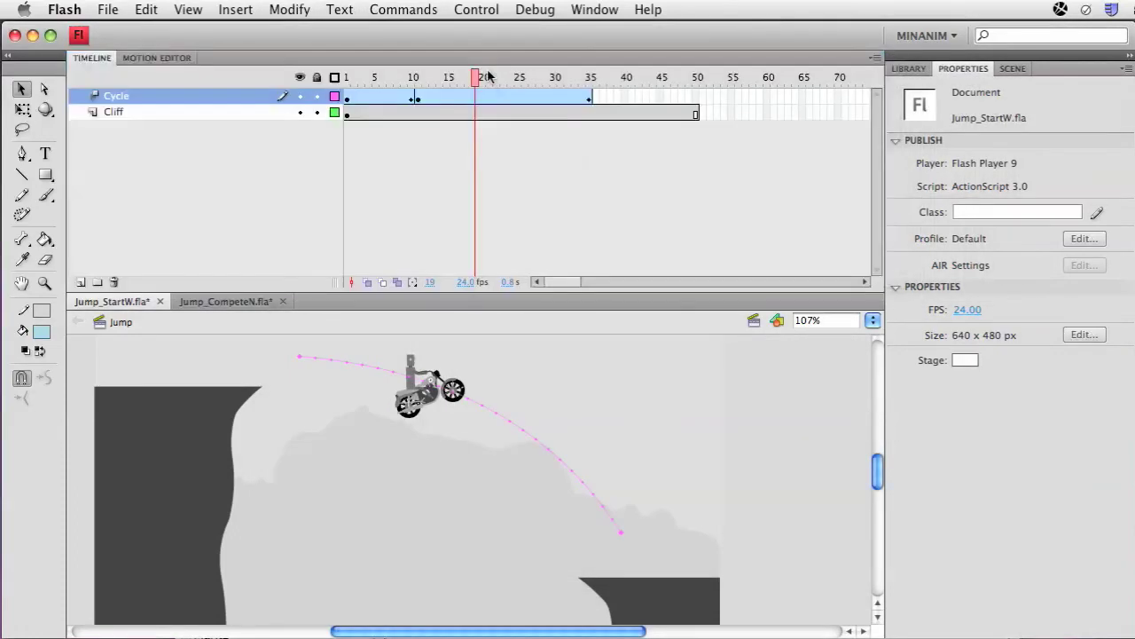
pyautogui.moveTo(476, 78); pyautogui.dragTo(598, 80)
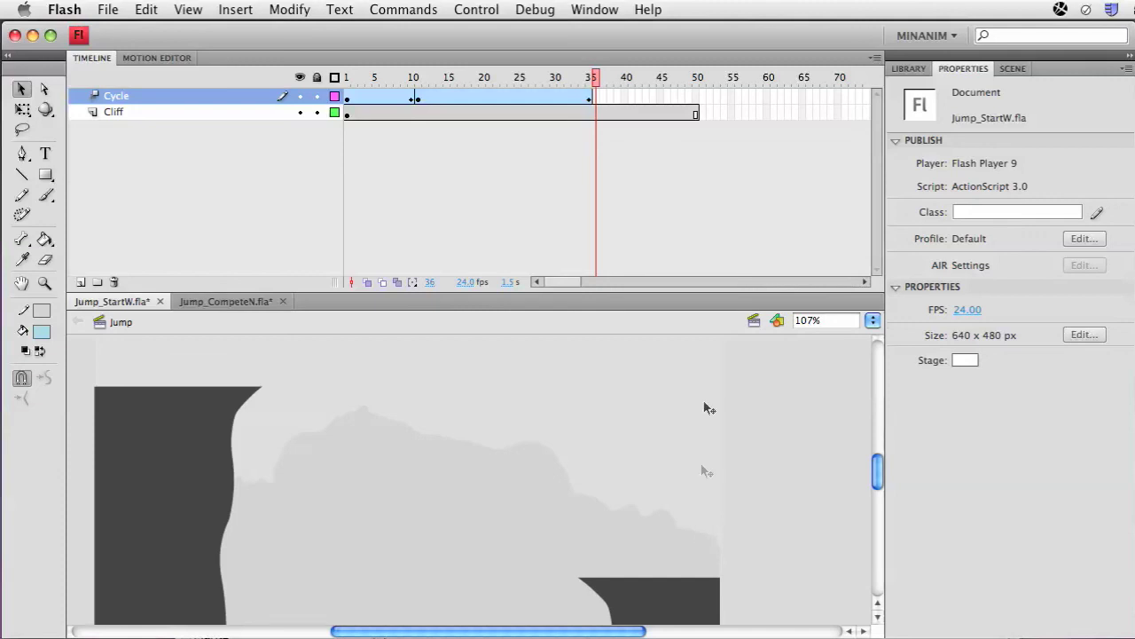
# Review the document's scene list and the scene order, with Jump as the scene picked
pyautogui.click(754, 320)
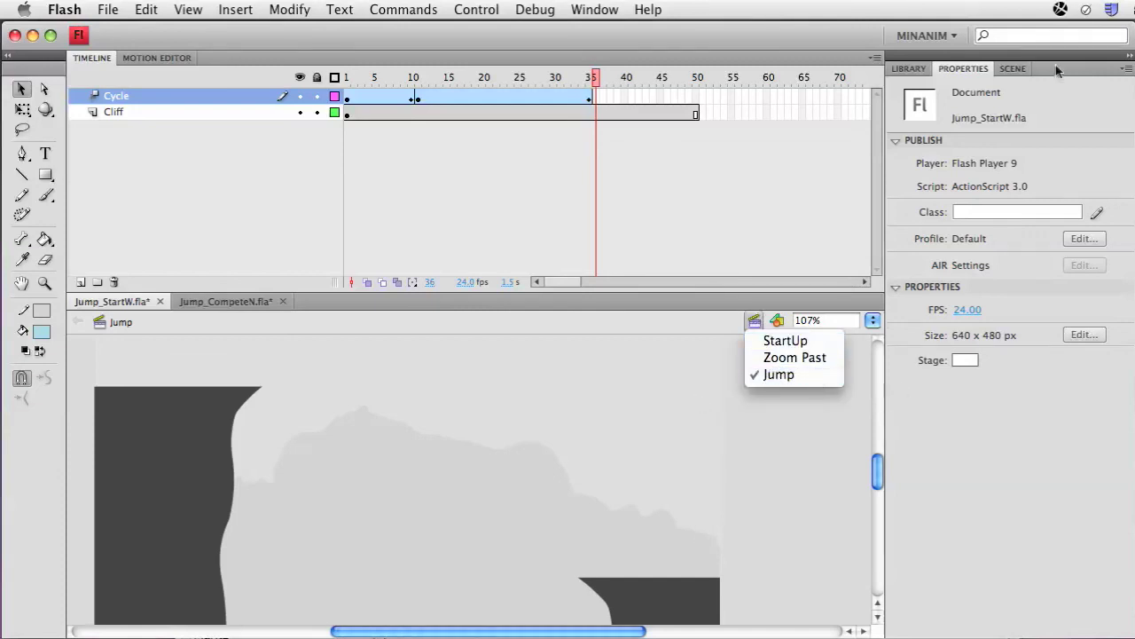
pyautogui.click(1015, 68)
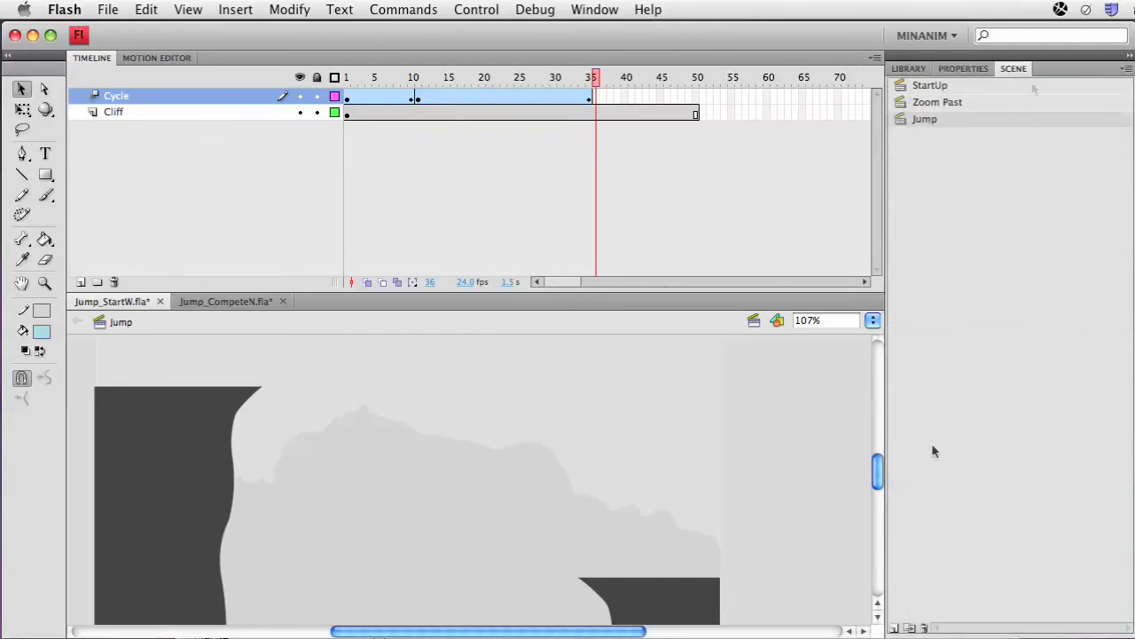
pyautogui.moveTo(908, 121)
pyautogui.mouseDown()
pyautogui.moveTo(903, 110)
pyautogui.moveTo(898, 121)
pyautogui.mouseUp()
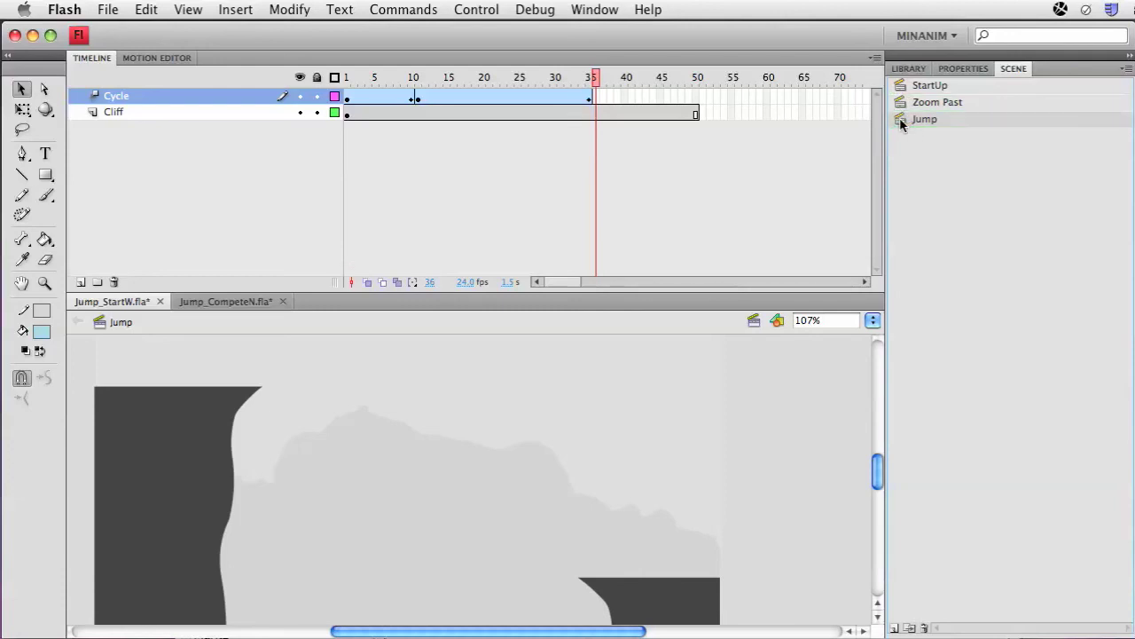